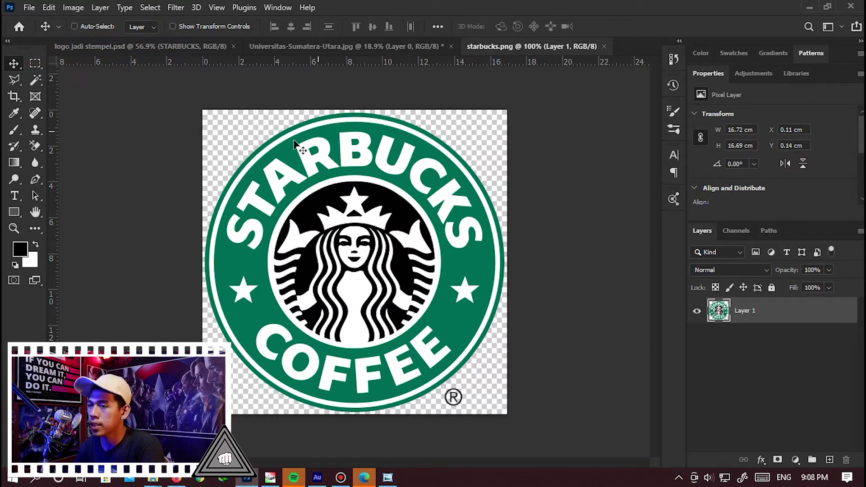
{"action": "key", "text": "c"}
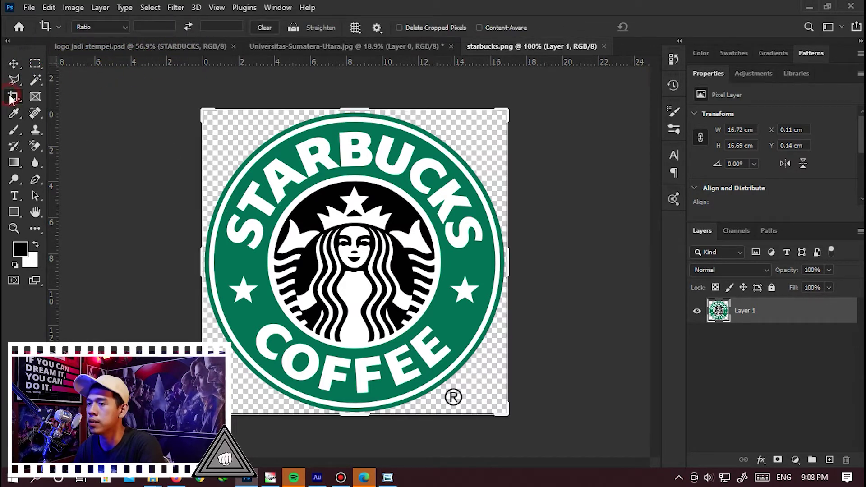
{"action": "right_click", "coordinate": [13, 98]}
{"action": "left_click", "coordinate": [50, 95]}
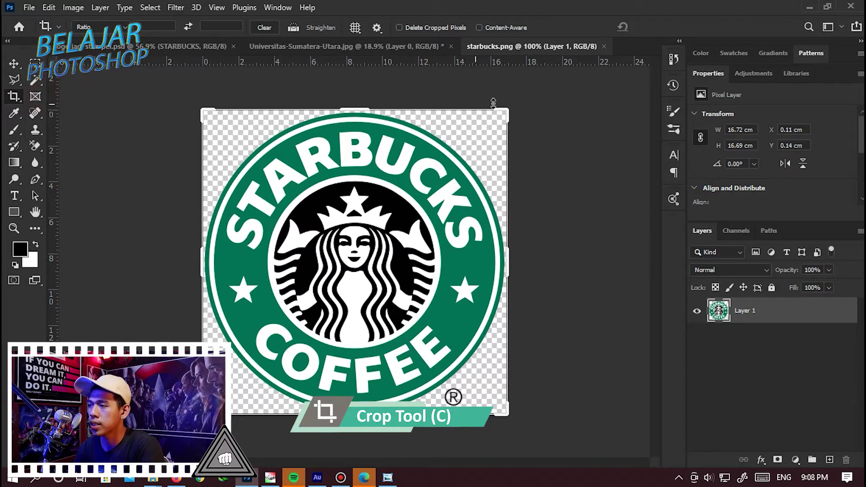
{"action": "left_click", "coordinate": [509, 109]}
{"action": "left_click_drag", "start_coordinate": [510, 113], "coordinate": [538, 96]}
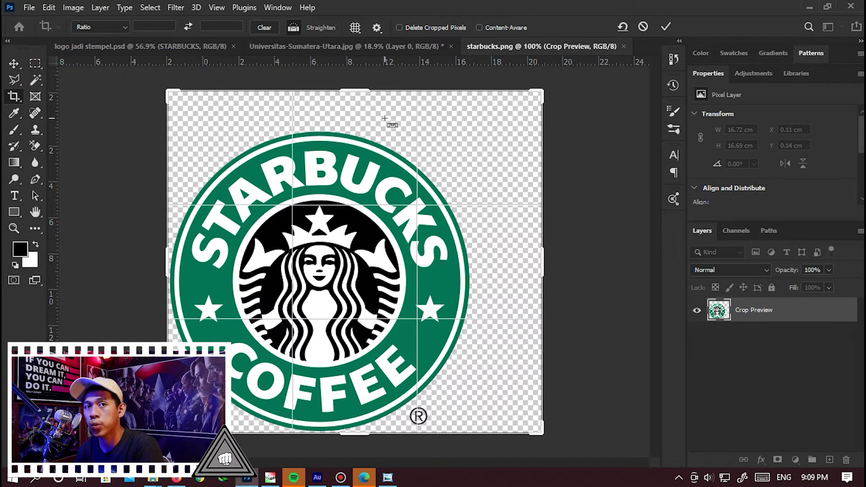
{"action": "key", "text": "ctrl+z"}
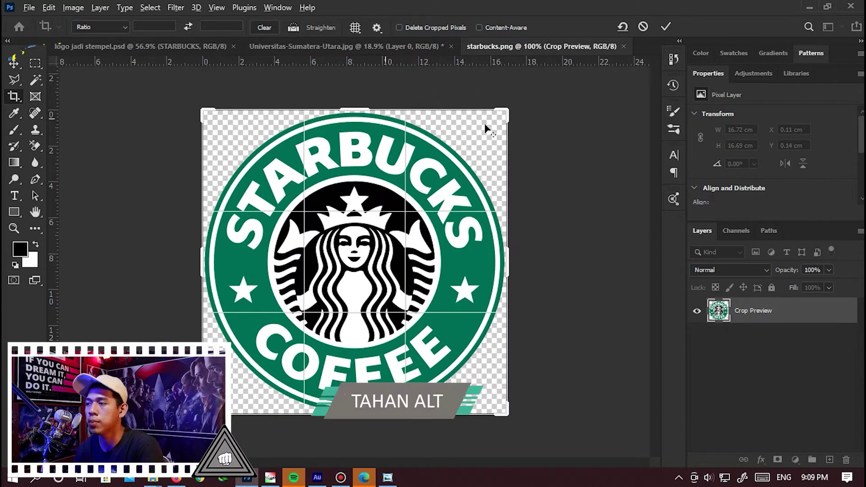
Extend the canvas evenly around the Starbucks logo with the Crop tool, leaving transparent margins on all sides
{"action": "left_click_drag", "start_coordinate": [506, 110], "coordinate": [591, 74]}
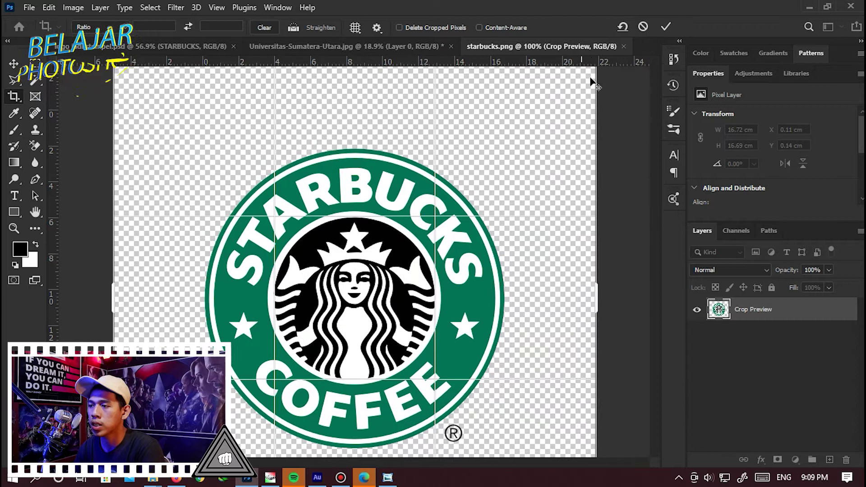
{"action": "scroll", "coordinate": [424, 151], "scroll_direction": "down", "scroll_amount": 3}
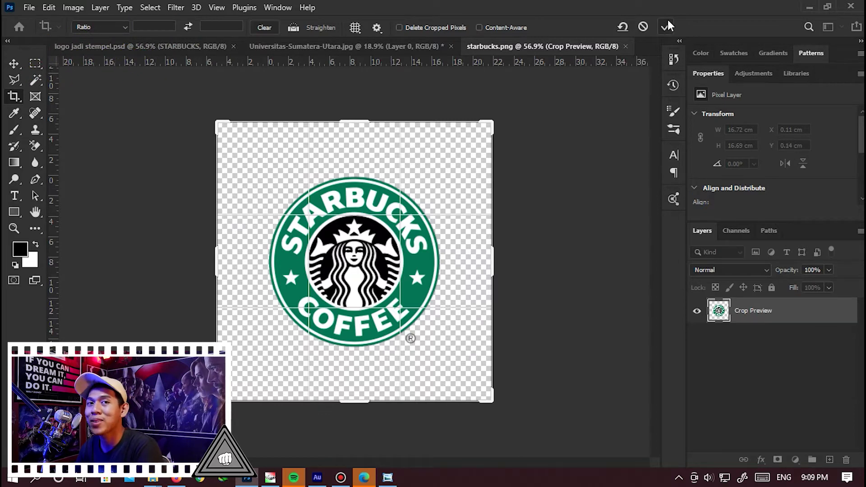
{"action": "key", "text": "ctrl+Return"}
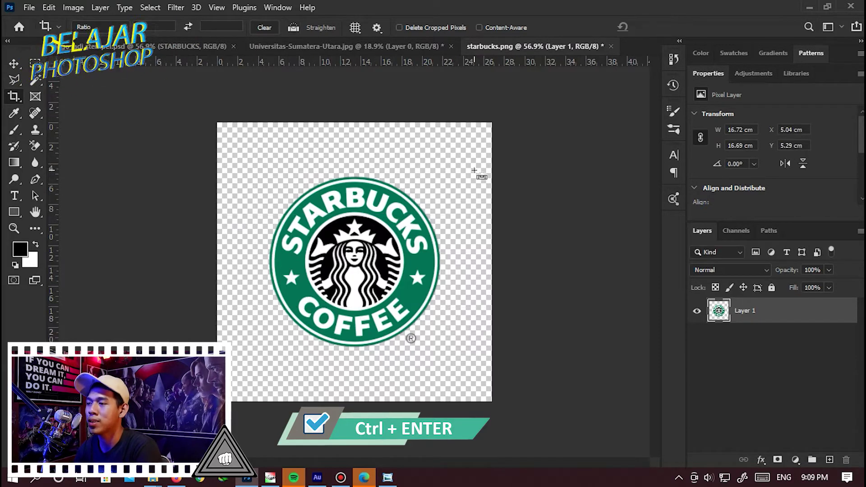
{"action": "key", "text": "v"}
{"action": "scroll", "coordinate": [384, 212], "scroll_direction": "up", "scroll_amount": 2}
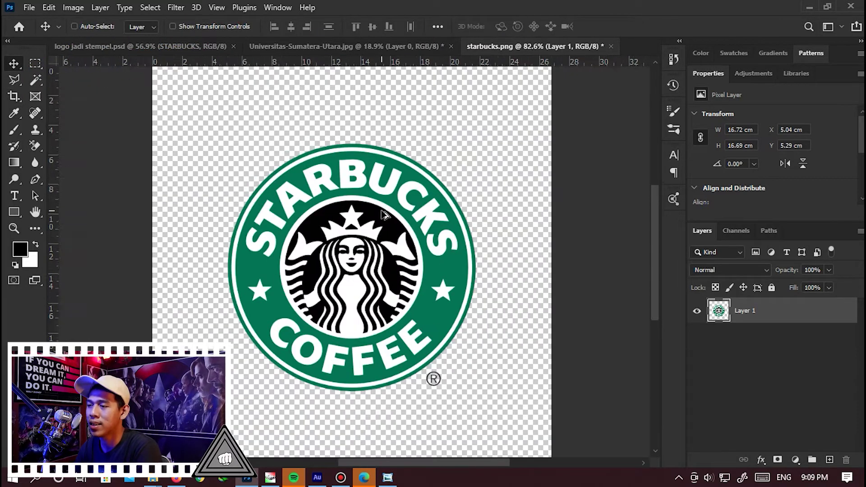
{"action": "scroll", "coordinate": [382, 214], "scroll_direction": "down", "scroll_amount": 1}
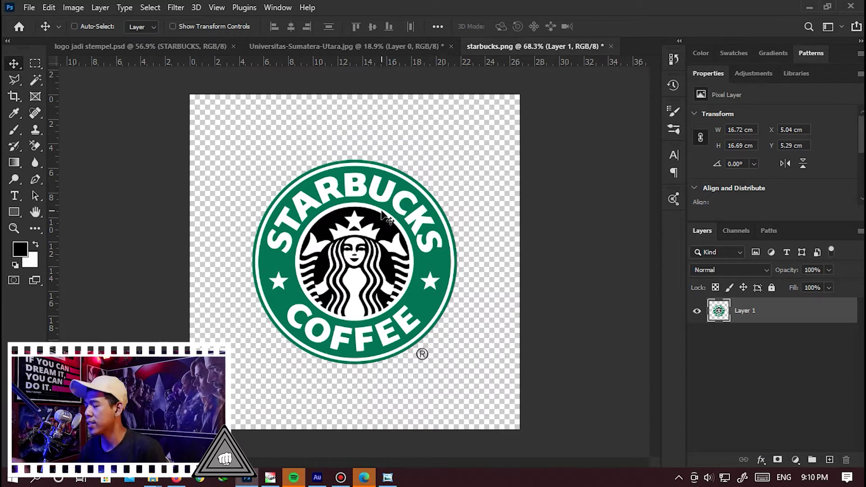
Set up the Background Eraser with a 197 px brush, 100% hardness and one-time colour sampling
{"action": "left_click", "coordinate": [32, 112]}
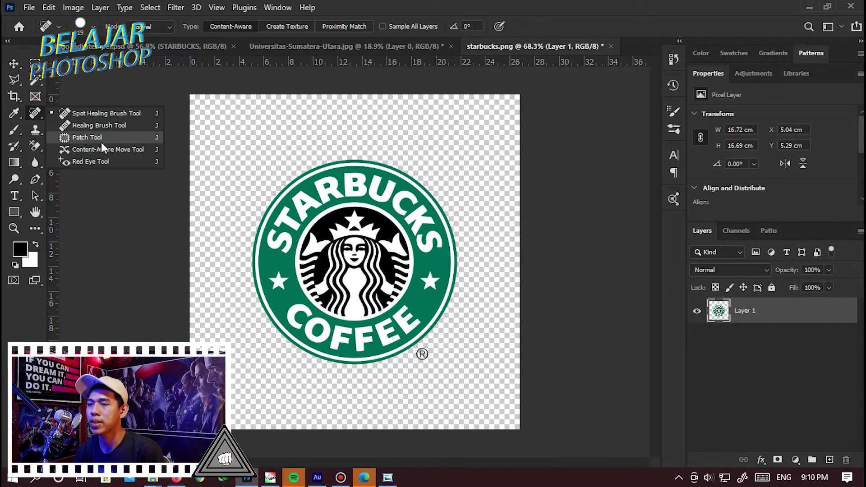
{"action": "left_click", "coordinate": [35, 146]}
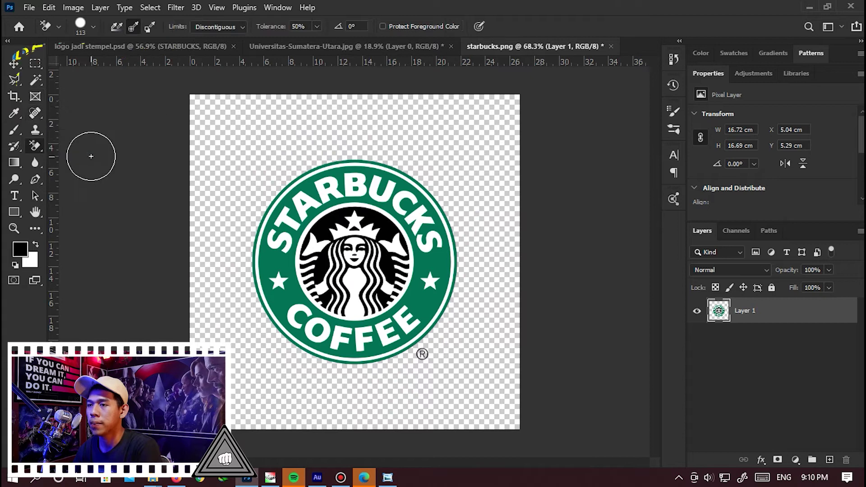
{"action": "left_click", "coordinate": [93, 26]}
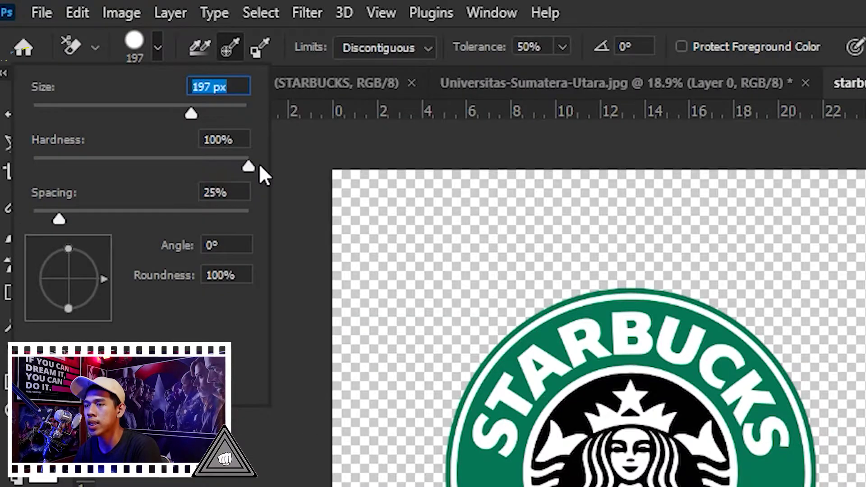
{"action": "left_click", "coordinate": [132, 25]}
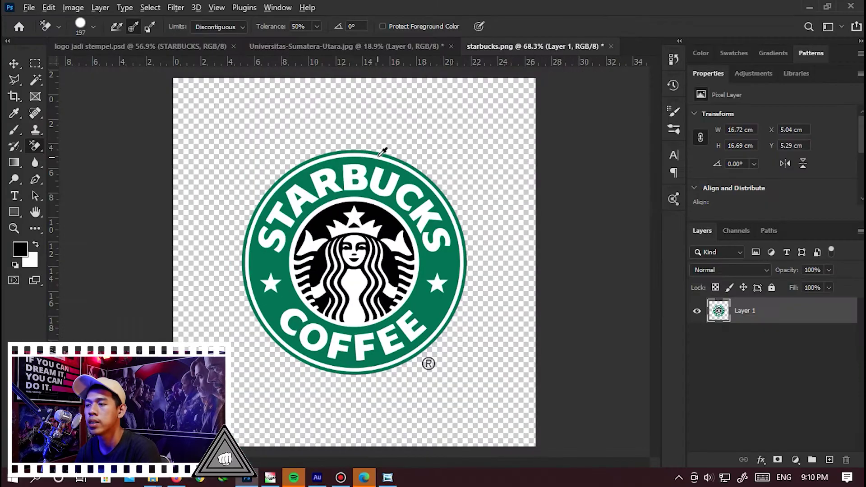
Erase the green ring of the logo with the Background Eraser, sampling green and keeping the white lettering, stars and outlines
{"action": "scroll", "coordinate": [382, 151], "scroll_direction": "up", "scroll_amount": 3}
{"action": "scroll", "coordinate": [359, 176], "scroll_direction": "down", "scroll_amount": 1}
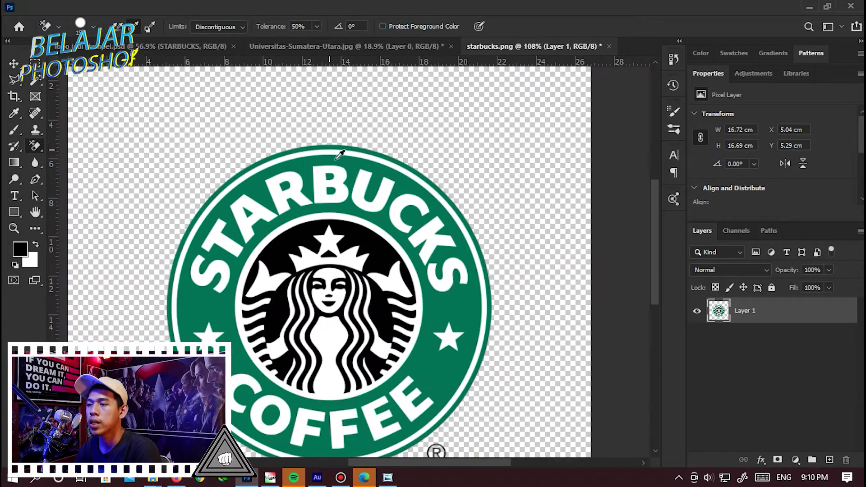
{"action": "scroll", "coordinate": [360, 176], "scroll_direction": "up", "scroll_amount": 1}
{"action": "scroll", "coordinate": [359, 179], "scroll_direction": "up", "scroll_amount": 1}
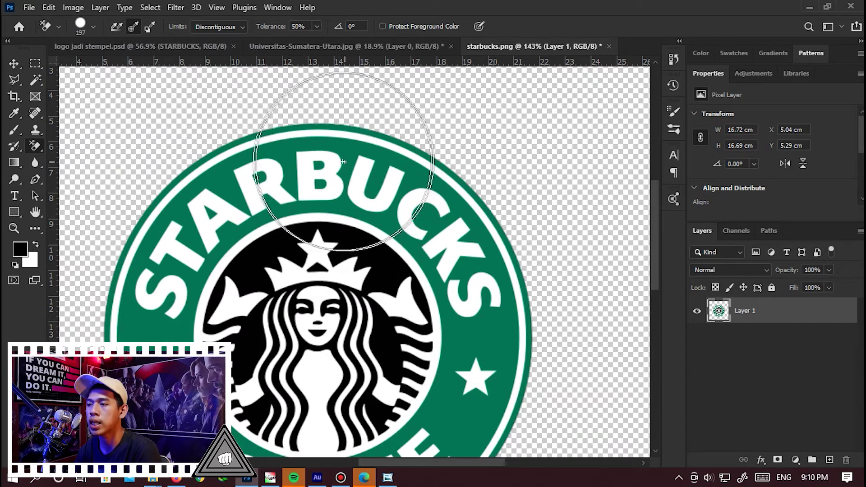
{"action": "left_click", "coordinate": [349, 149]}
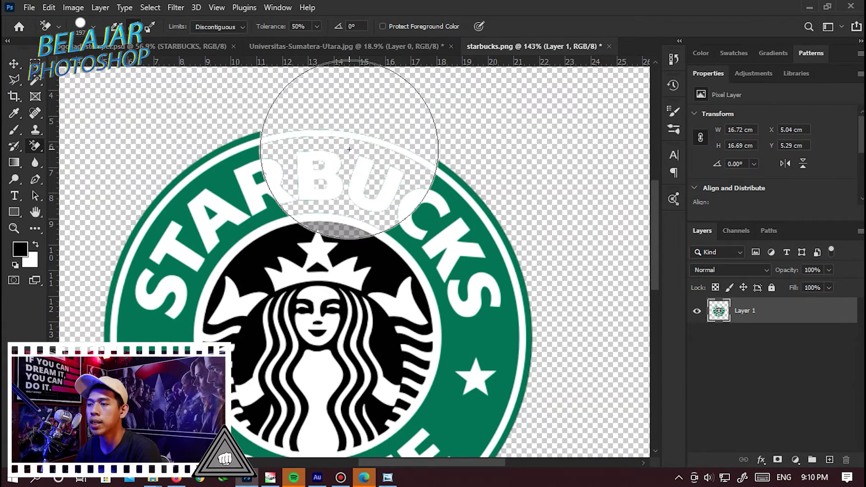
{"action": "left_click", "coordinate": [228, 166]}
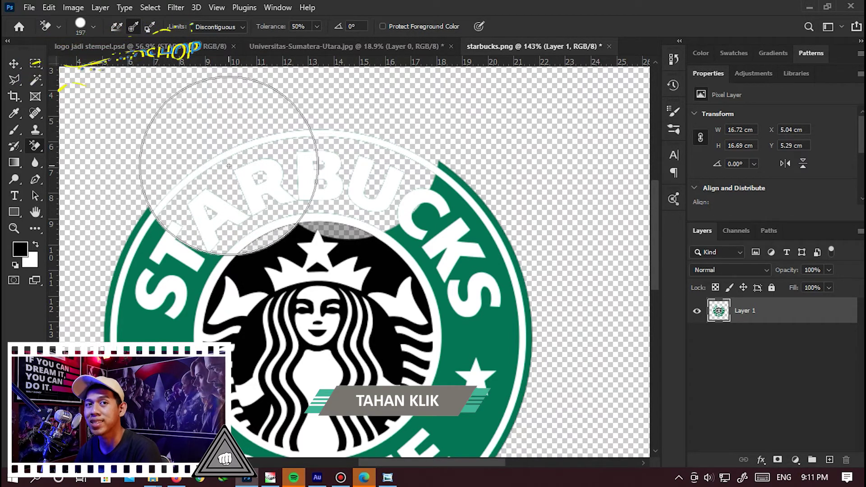
{"action": "mouse_move", "coordinate": [229, 166]}
{"action": "left_mouse_down"}
{"action": "mouse_move", "coordinate": [180, 189]}
{"action": "mouse_move", "coordinate": [194, 356]}
{"action": "mouse_move", "coordinate": [420, 447]}
{"action": "mouse_move", "coordinate": [458, 257]}
{"action": "mouse_move", "coordinate": [280, 235]}
{"action": "mouse_move", "coordinate": [207, 343]}
{"action": "mouse_move", "coordinate": [406, 343]}
{"action": "mouse_move", "coordinate": [351, 370]}
{"action": "left_mouse_up"}
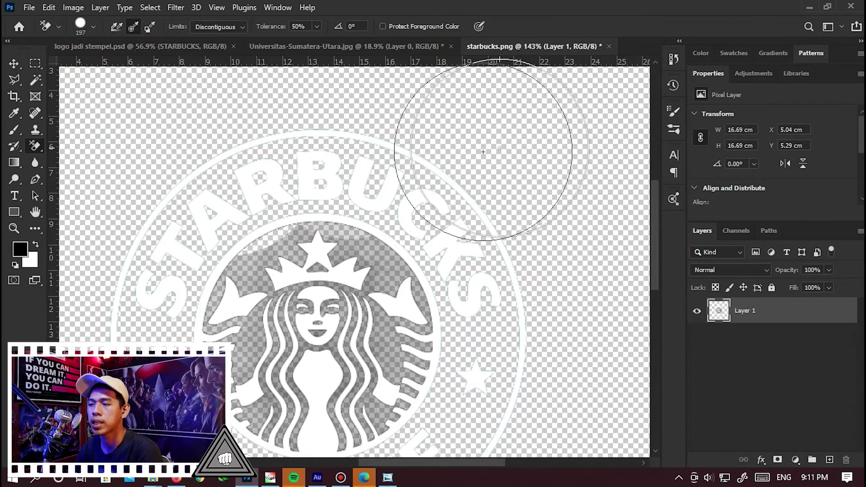
{"action": "key", "text": "ctrl+0"}
{"action": "scroll", "coordinate": [423, 297], "scroll_direction": "up", "scroll_amount": 5}
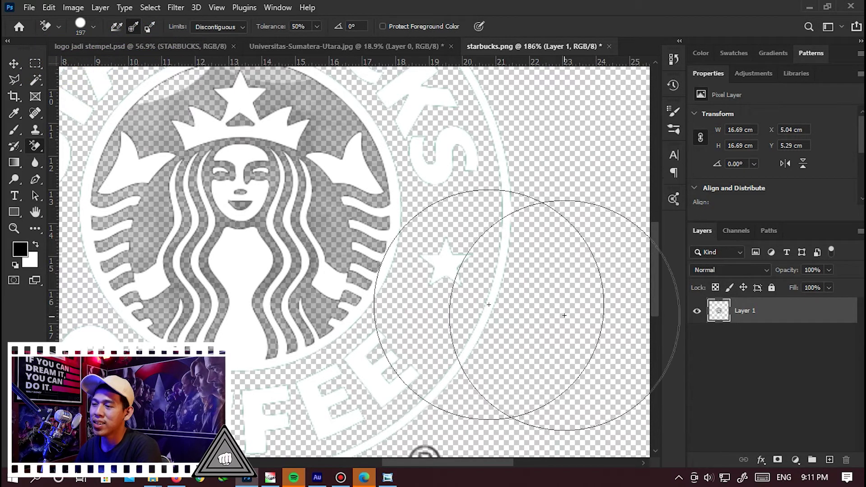
{"action": "key", "text": "v"}
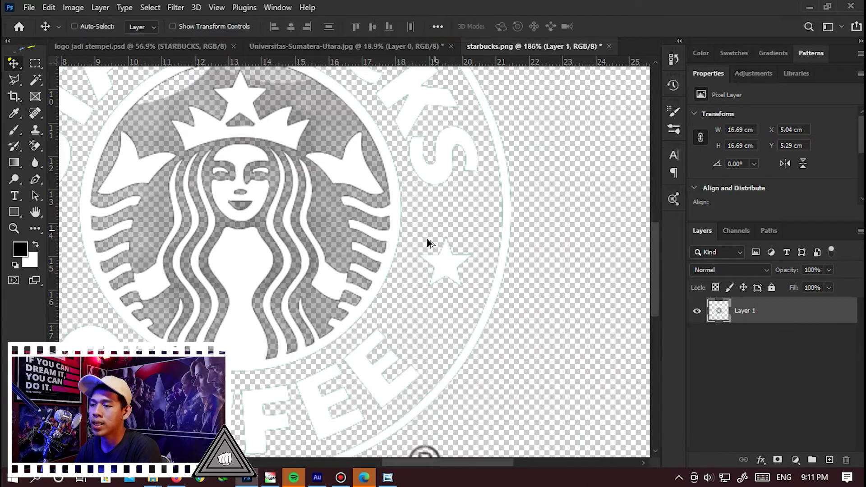
Add a red (#ff0000) solid color fill layer to the logo document
{"action": "scroll", "coordinate": [424, 263], "scroll_direction": "down", "scroll_amount": 3}
{"action": "scroll", "coordinate": [424, 263], "scroll_direction": "down", "scroll_amount": 2}
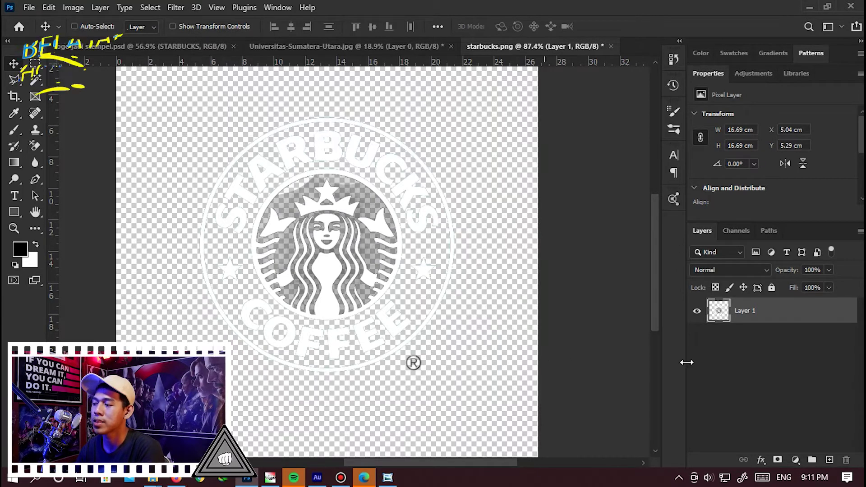
{"action": "left_click", "coordinate": [793, 460]}
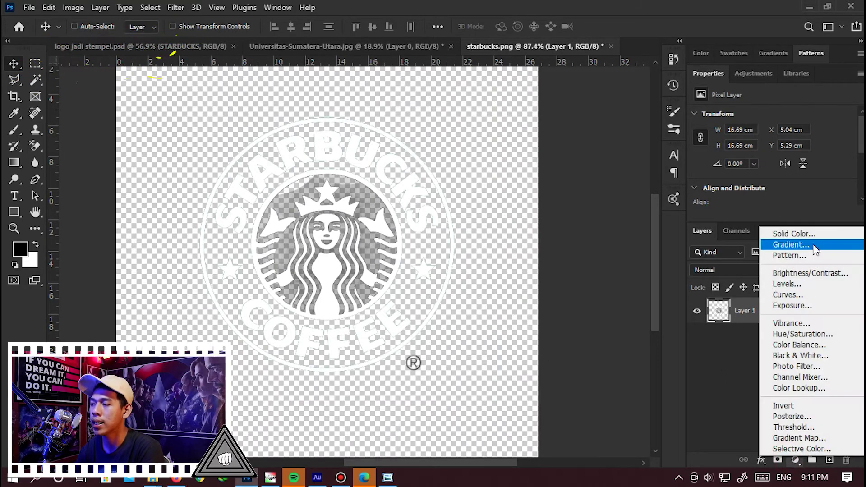
{"action": "left_click", "coordinate": [793, 234]}
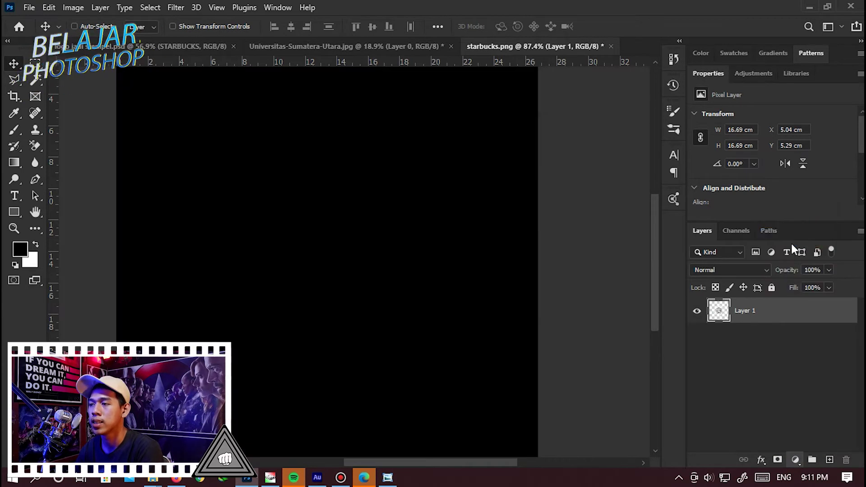
{"action": "mouse_move", "coordinate": [626, 184]}
{"action": "left_mouse_down"}
{"action": "mouse_move", "coordinate": [696, 146]}
{"action": "mouse_move", "coordinate": [762, 156]}
{"action": "left_mouse_up"}
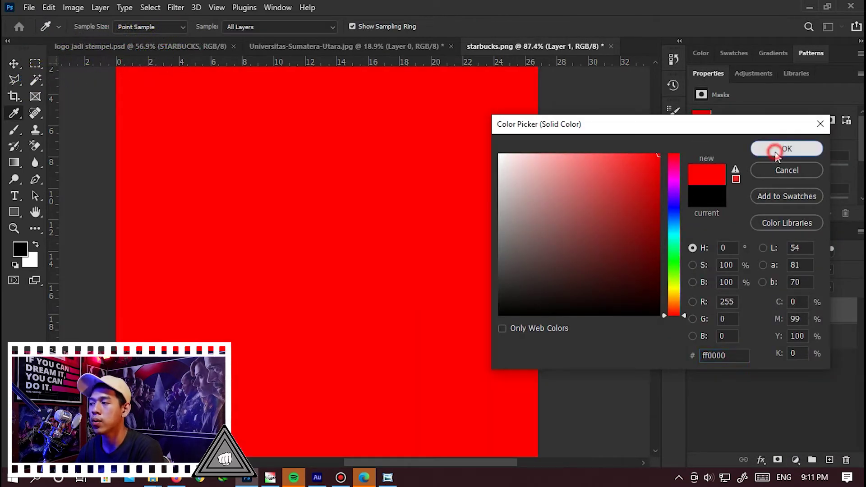
{"action": "left_click", "coordinate": [776, 150]}
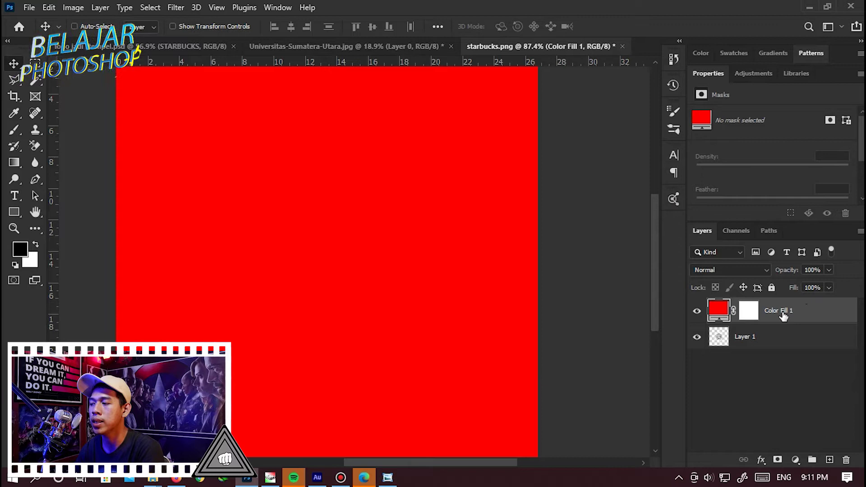
Move the red fill layer below Layer 1 and rename Layer 1 as starbuck
{"action": "key", "text": "ctrl+["}
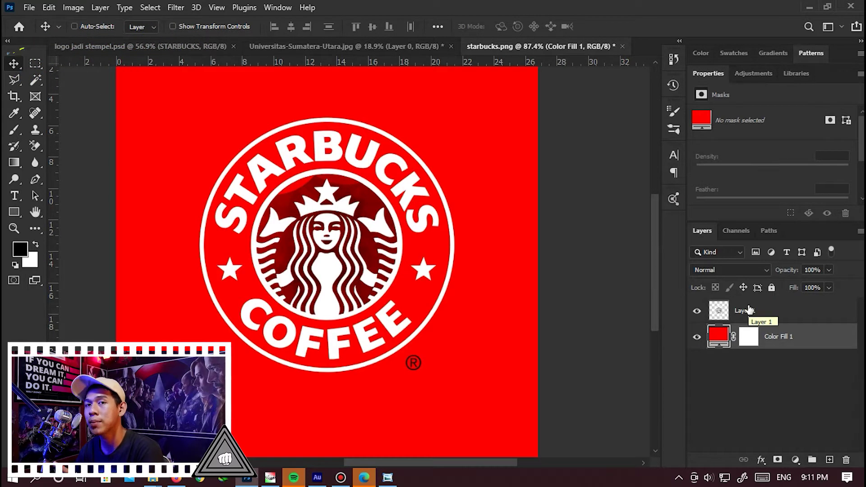
{"action": "double_click", "coordinate": [749, 310]}
{"action": "type", "text": "starbuck"}
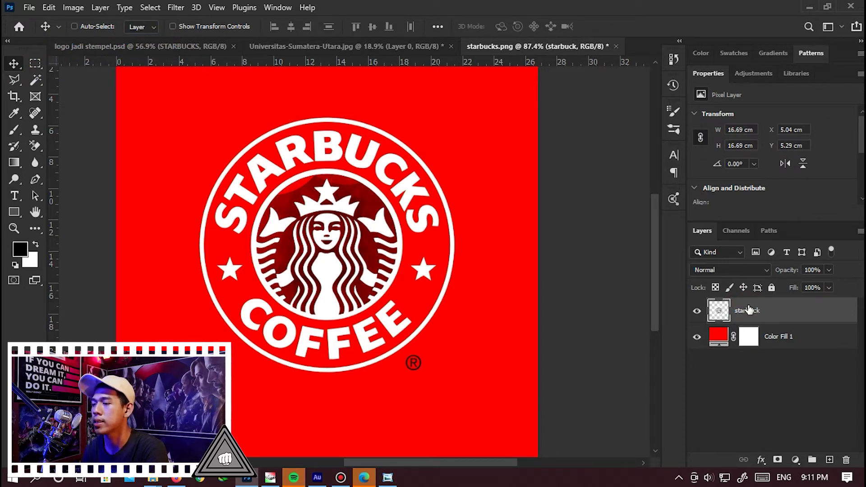
Erase the remaining dark areas around the mermaid on the starbuck layer with the Background Eraser, keeping the white artwork
{"action": "scroll", "coordinate": [358, 221], "scroll_direction": "up", "scroll_amount": 5}
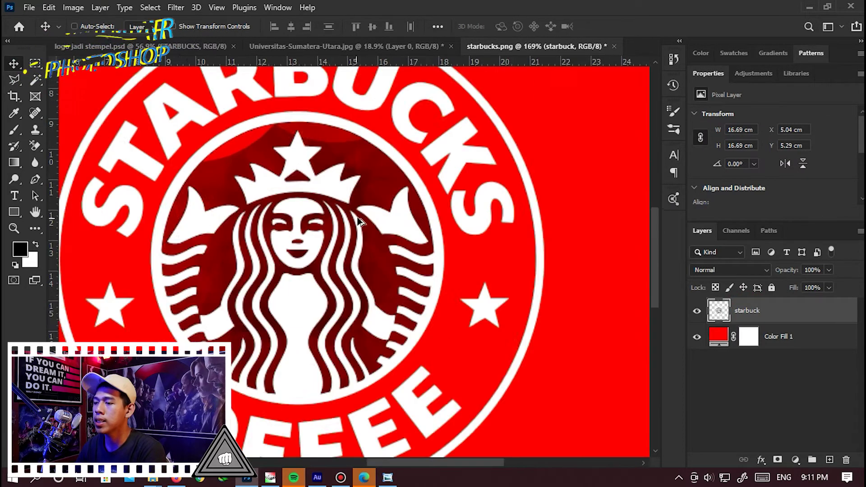
{"action": "scroll", "coordinate": [358, 221], "scroll_direction": "down", "scroll_amount": 3}
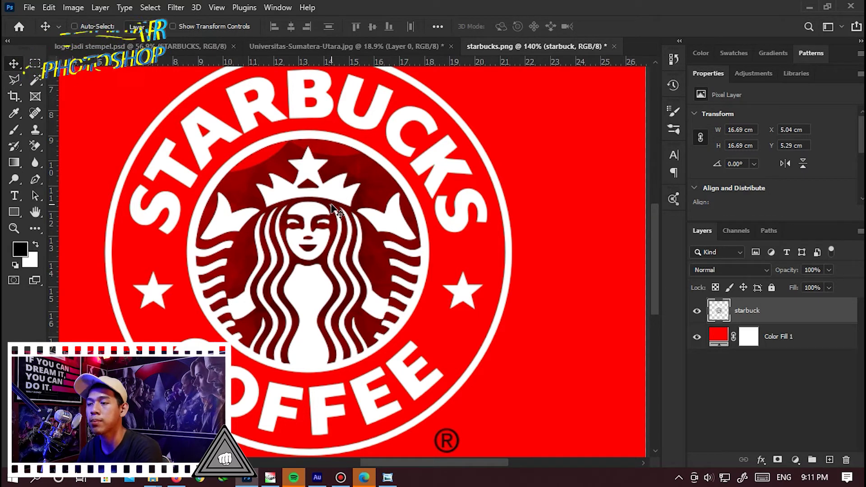
{"action": "key", "text": "e"}
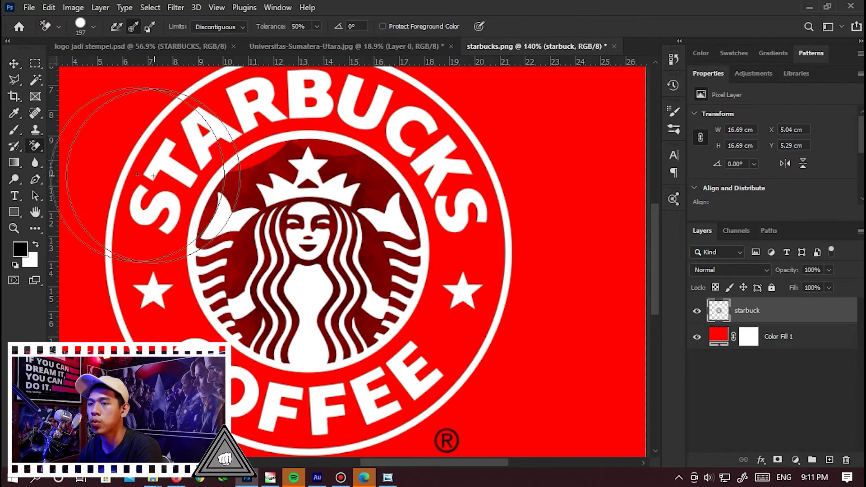
{"action": "right_click", "coordinate": [36, 147]}
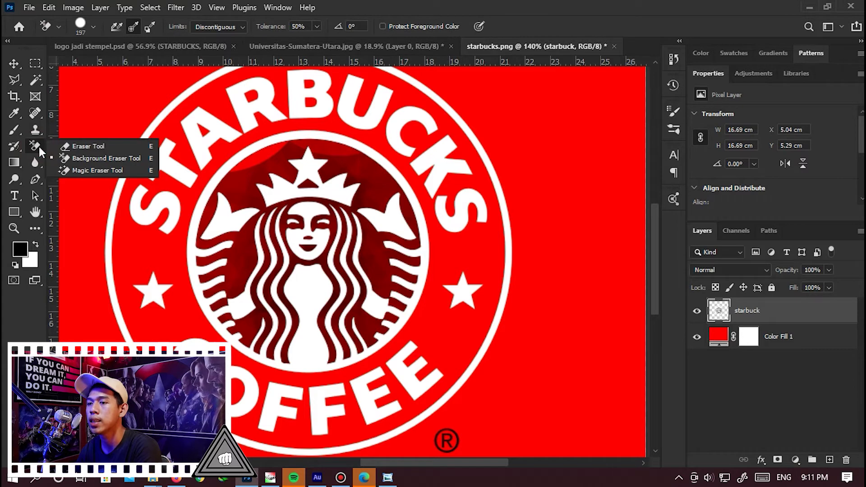
{"action": "left_click", "coordinate": [101, 162]}
{"action": "mouse_move", "coordinate": [323, 189]}
{"action": "left_mouse_down"}
{"action": "mouse_move", "coordinate": [316, 212]}
{"action": "mouse_move", "coordinate": [346, 246]}
{"action": "mouse_move", "coordinate": [203, 316]}
{"action": "mouse_move", "coordinate": [253, 181]}
{"action": "left_mouse_up"}
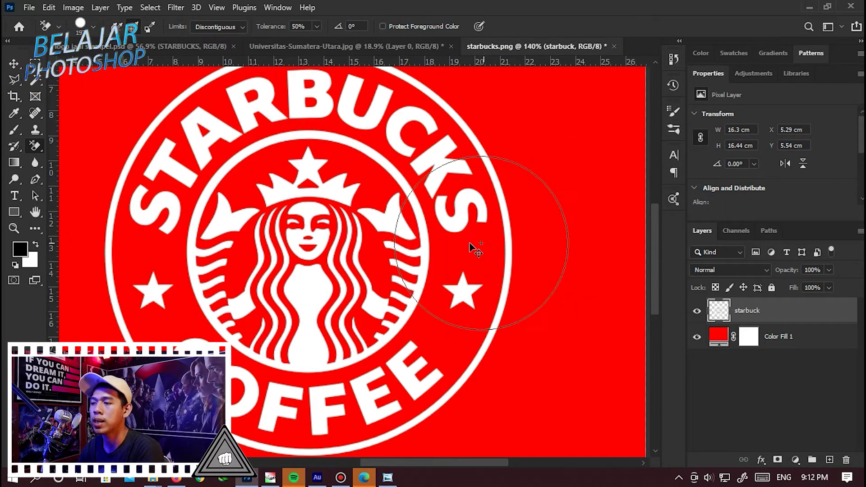
{"action": "key", "text": "v"}
{"action": "key", "text": "ctrl+0"}
Apply a blue Color Overlay in Normal blend mode at 92% opacity to the starbuck layer
{"action": "scroll", "coordinate": [278, 267], "scroll_direction": "up", "scroll_amount": 1}
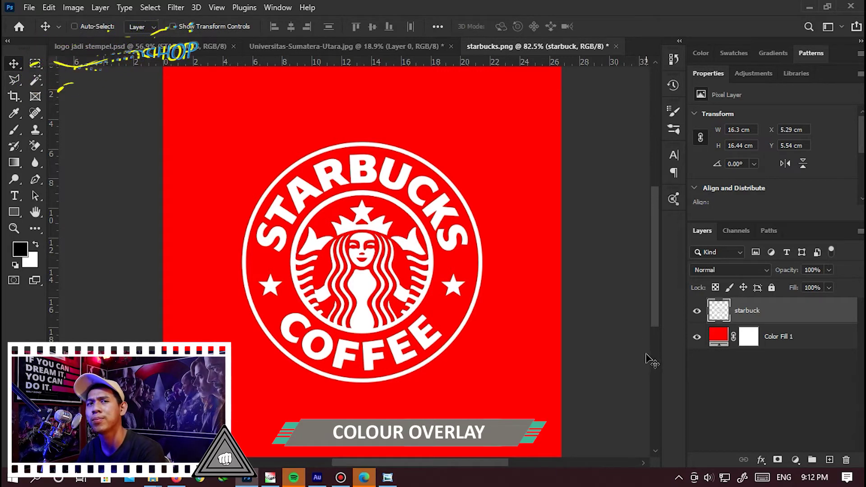
{"action": "left_click", "coordinate": [760, 458]}
{"action": "left_click", "coordinate": [762, 403]}
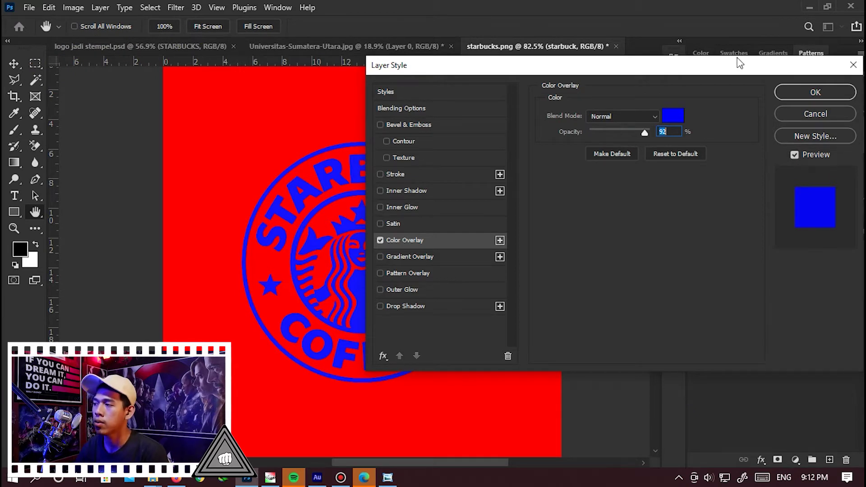
{"action": "left_click", "coordinate": [804, 92]}
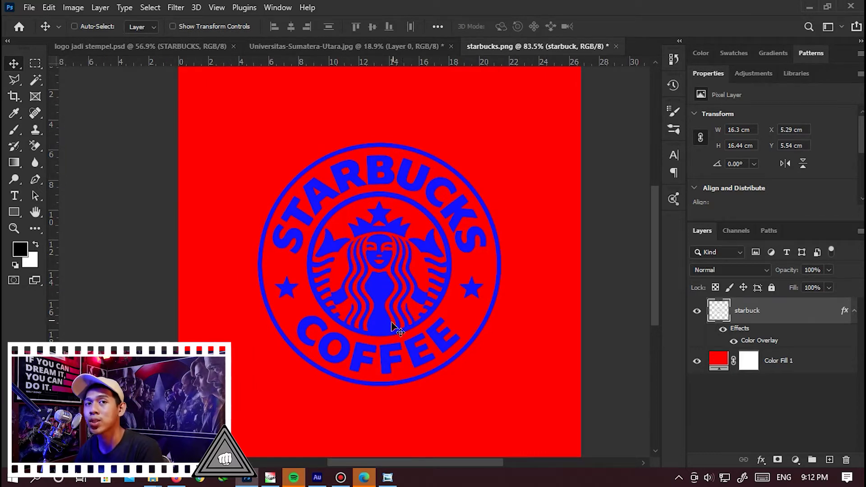
Place the image kertas kusut.jpg as a linked file in the logo document
{"action": "left_click", "coordinate": [29, 7]}
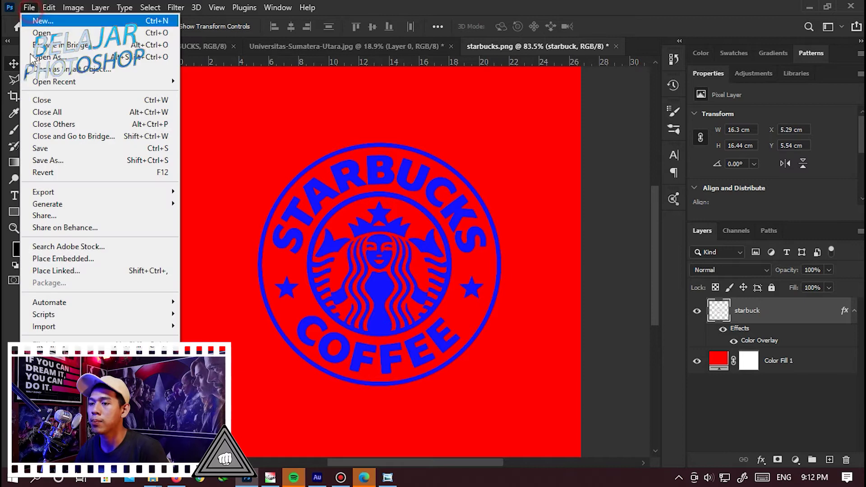
{"action": "left_click", "coordinate": [102, 271]}
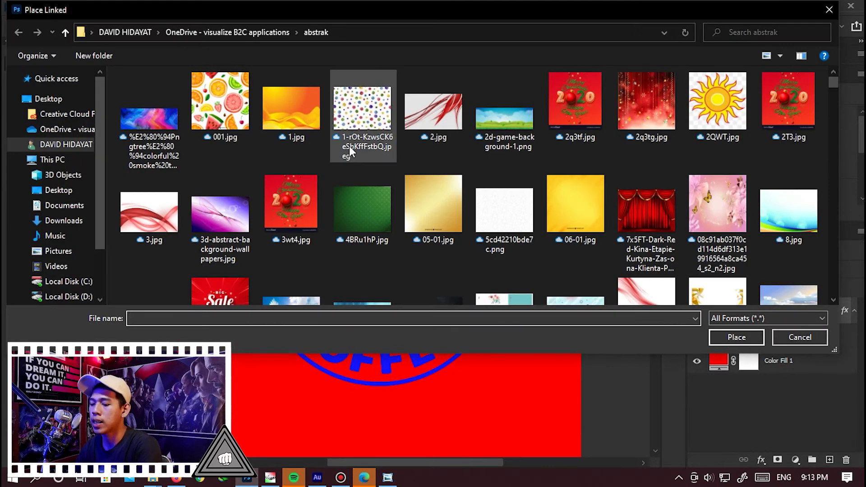
{"action": "left_click", "coordinate": [349, 145]}
{"action": "type", "text": "kertas kusut.jpg"}
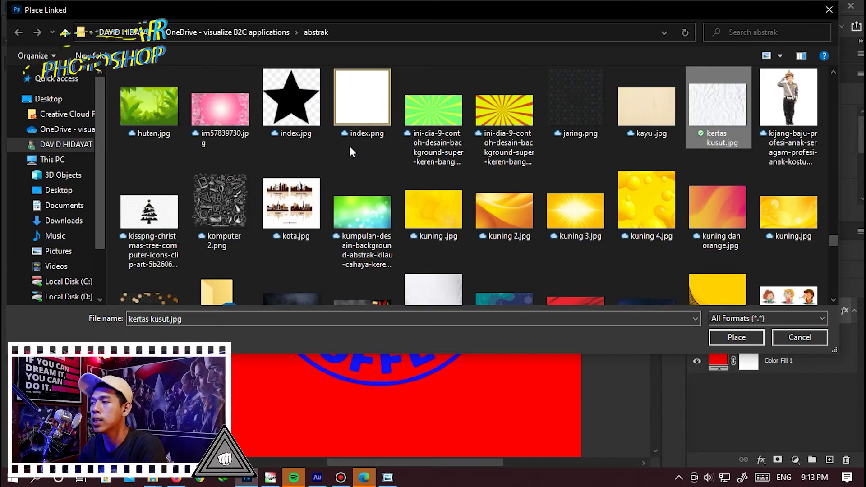
{"action": "key", "text": "Return"}
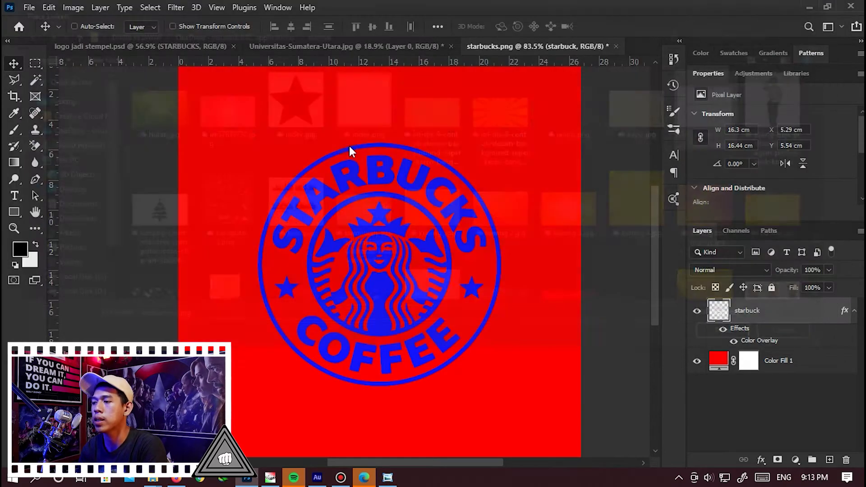
Enlarge the paper texture to about 186% wide and 245% high so it covers the canvas, and move it below the starbuck layer
{"action": "scroll", "coordinate": [349, 146], "scroll_direction": "down", "scroll_amount": 3}
{"action": "key", "text": "alt+shift"}
{"action": "left_click_drag", "start_coordinate": [438, 199], "coordinate": [511, 110]}
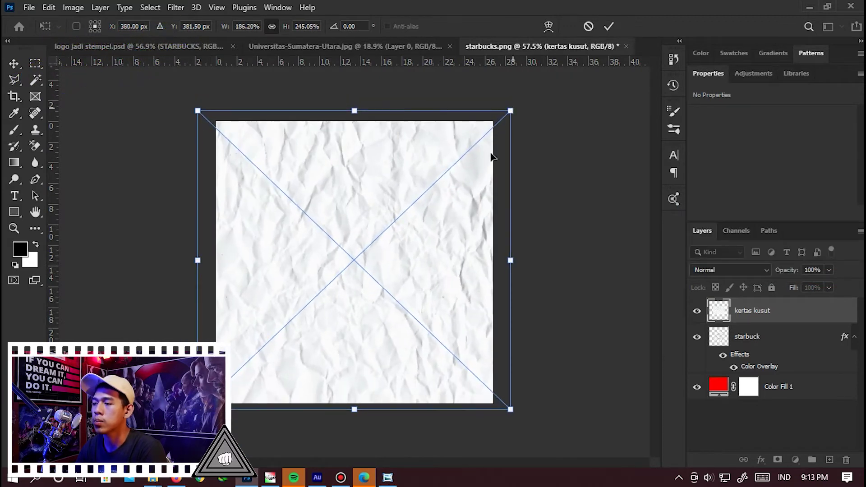
{"action": "double_click", "coordinate": [466, 194]}
{"action": "left_click_drag", "start_coordinate": [781, 338], "coordinate": [755, 311]}
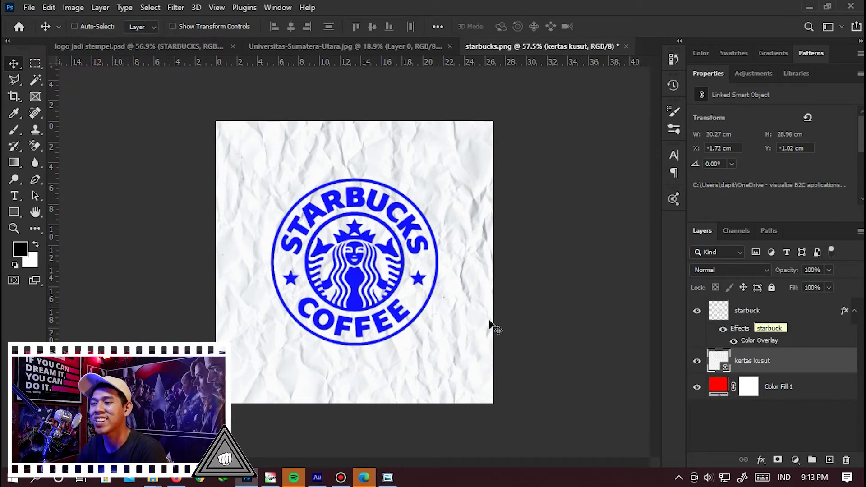
{"action": "scroll", "coordinate": [334, 309], "scroll_direction": "up", "scroll_amount": 2}
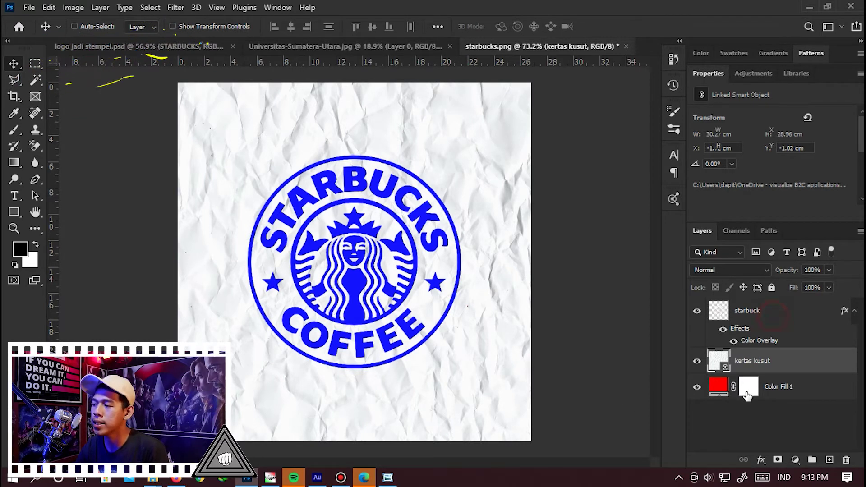
Add a layer mask to the starbuck layer and render randomized Fibers on it with variance 43 and strength 21
{"action": "left_click", "coordinate": [773, 319]}
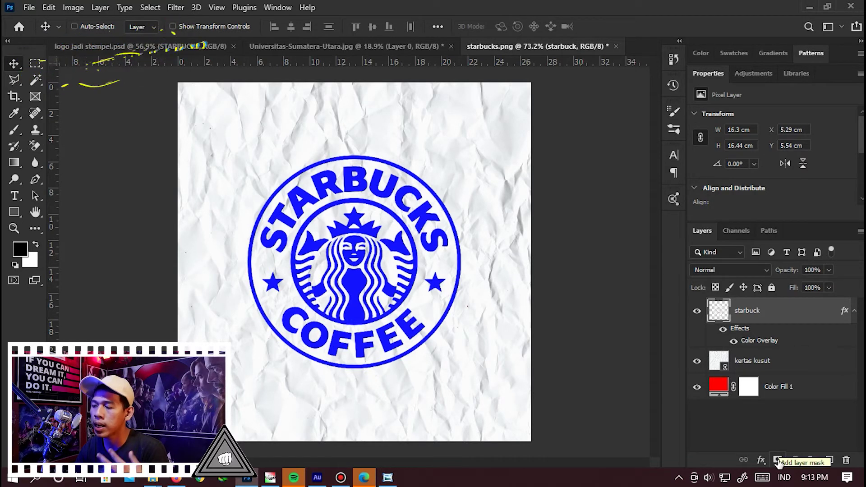
{"action": "left_click", "coordinate": [777, 460]}
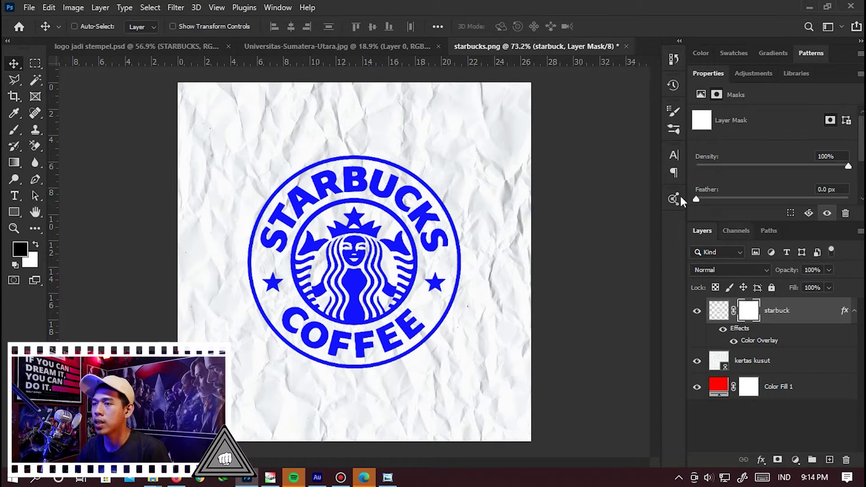
{"action": "left_click", "coordinate": [176, 8]}
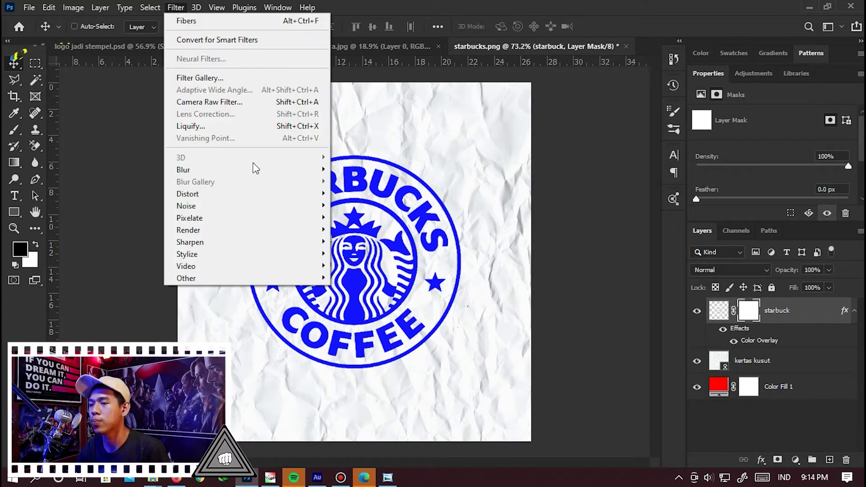
{"action": "mouse_move", "coordinate": [258, 170]}
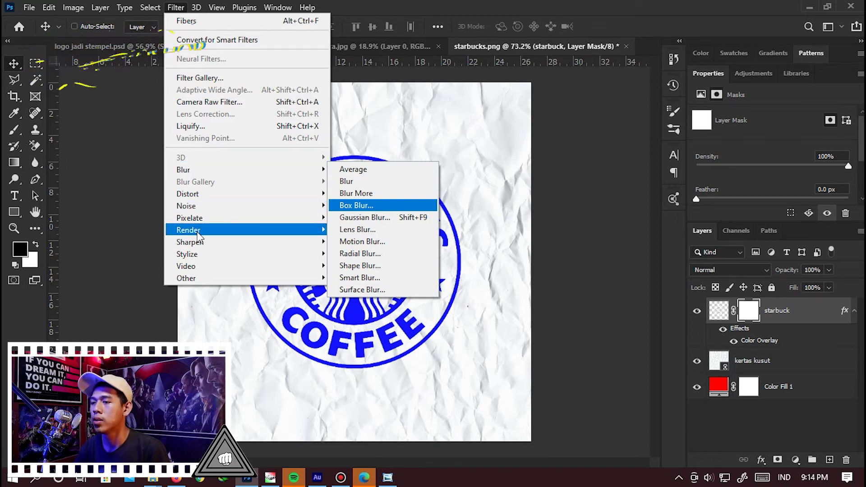
{"action": "mouse_move", "coordinate": [197, 231]}
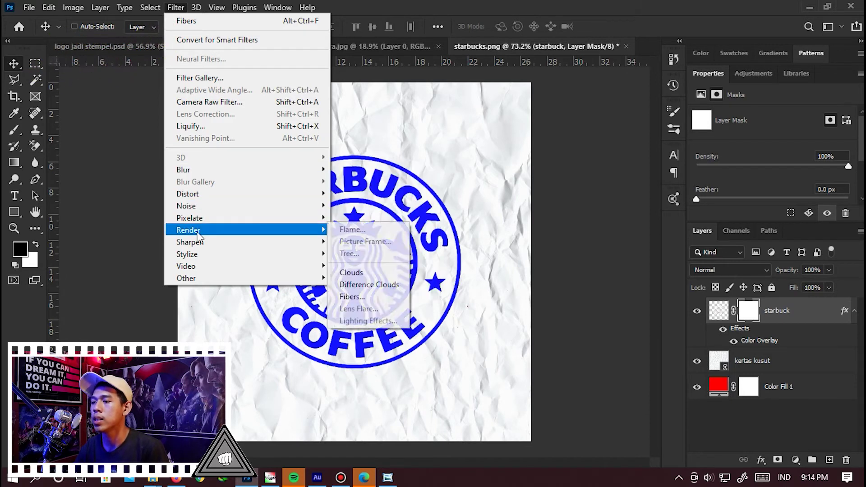
{"action": "left_click", "coordinate": [354, 297]}
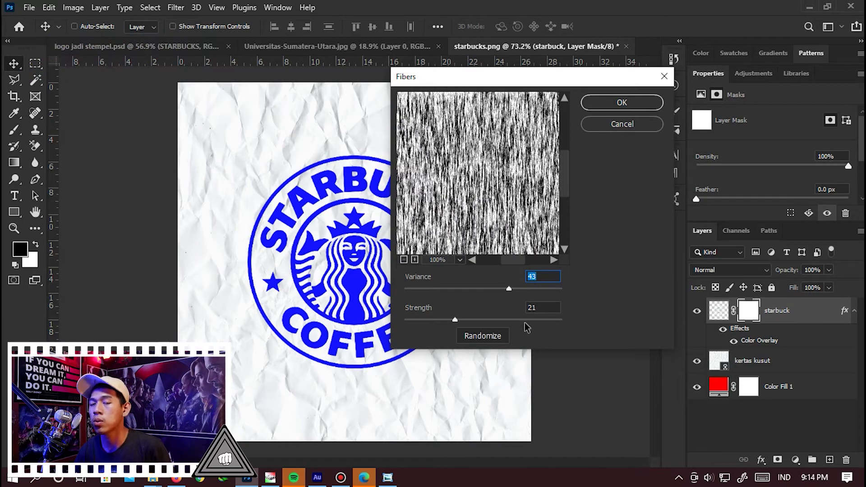
{"action": "left_click", "coordinate": [489, 341]}
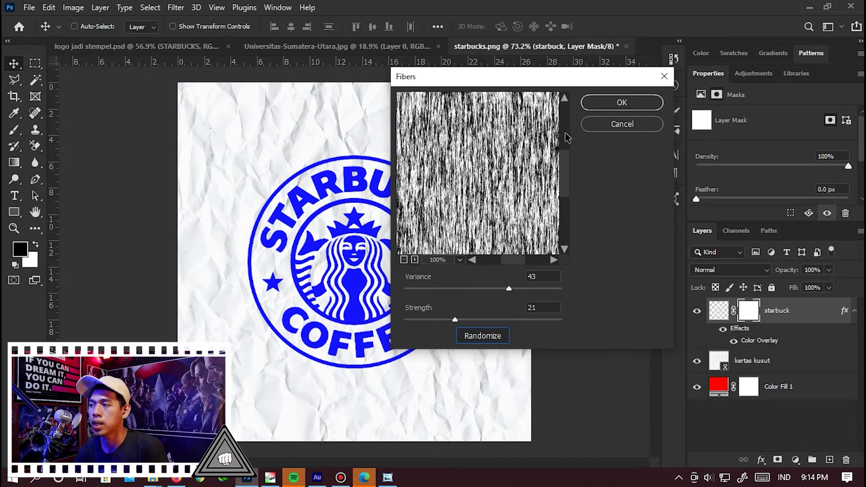
{"action": "left_click", "coordinate": [607, 100]}
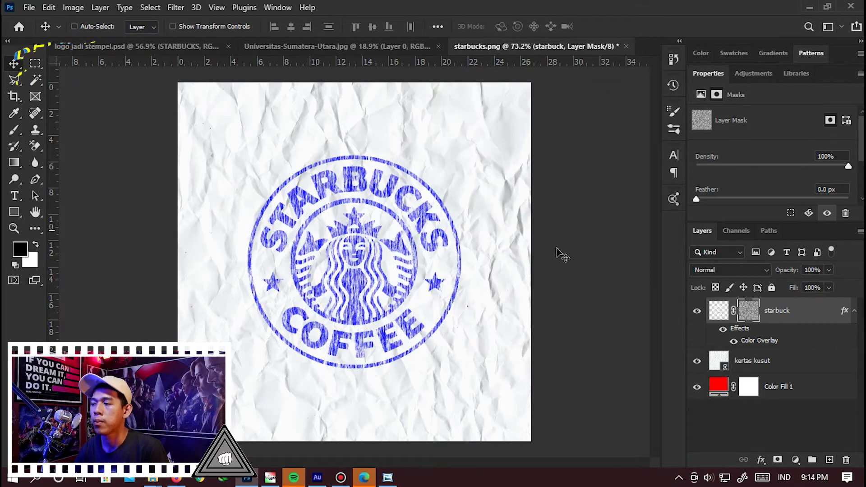
{"action": "scroll", "coordinate": [412, 244], "scroll_direction": "up", "scroll_amount": 2}
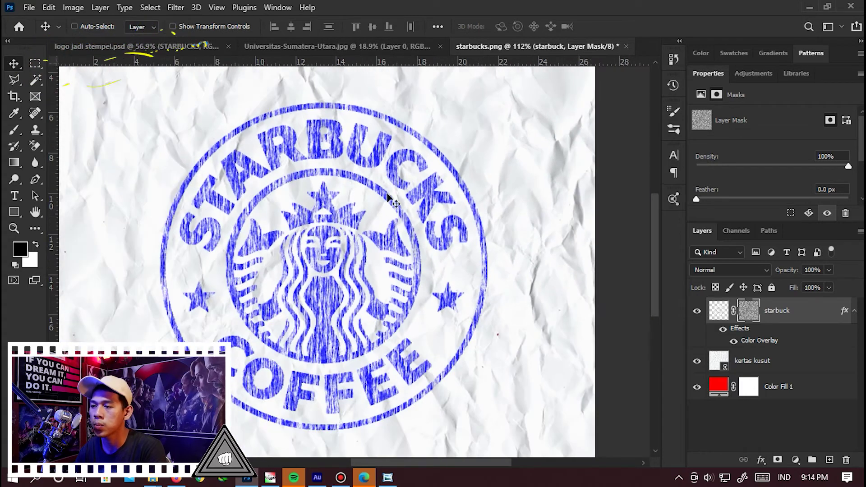
{"action": "scroll", "coordinate": [300, 237], "scroll_direction": "down", "scroll_amount": 1}
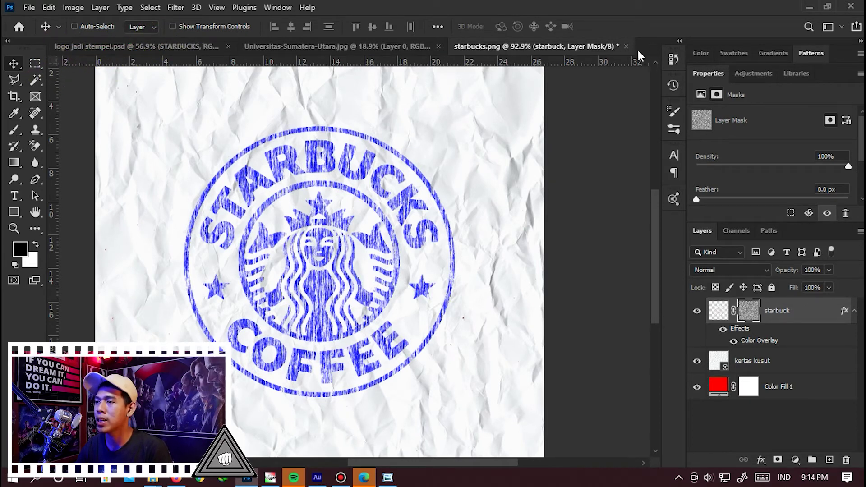
Try feathering the starbuck layer mask by 9.4 px and reset the feather to 0 px
{"action": "left_click", "coordinate": [289, 8]}
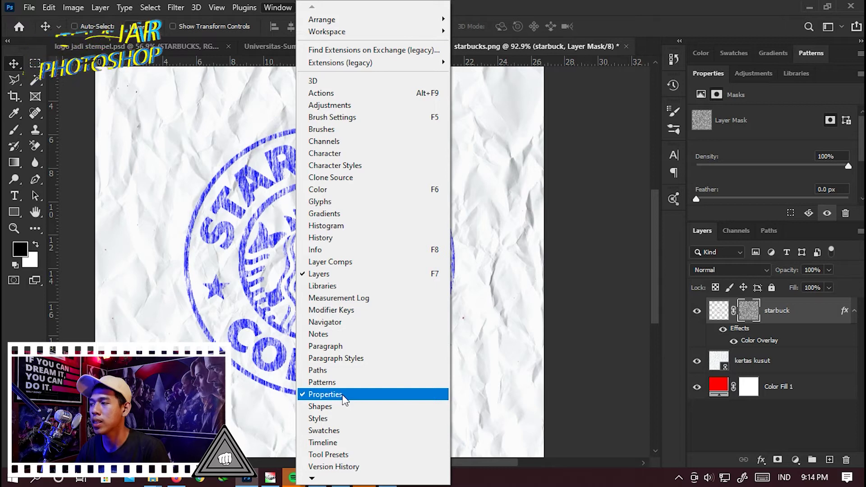
{"action": "left_click", "coordinate": [753, 135]}
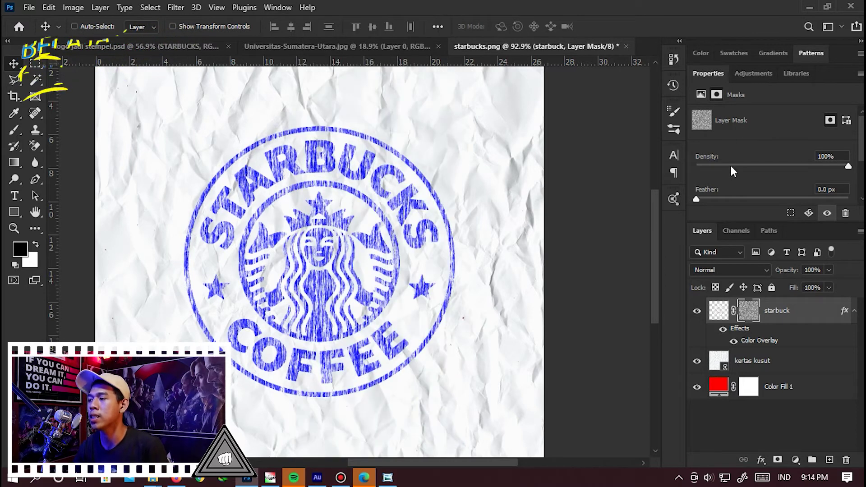
{"action": "left_click", "coordinate": [722, 198]}
{"action": "left_click_drag", "start_coordinate": [721, 198], "coordinate": [754, 198]}
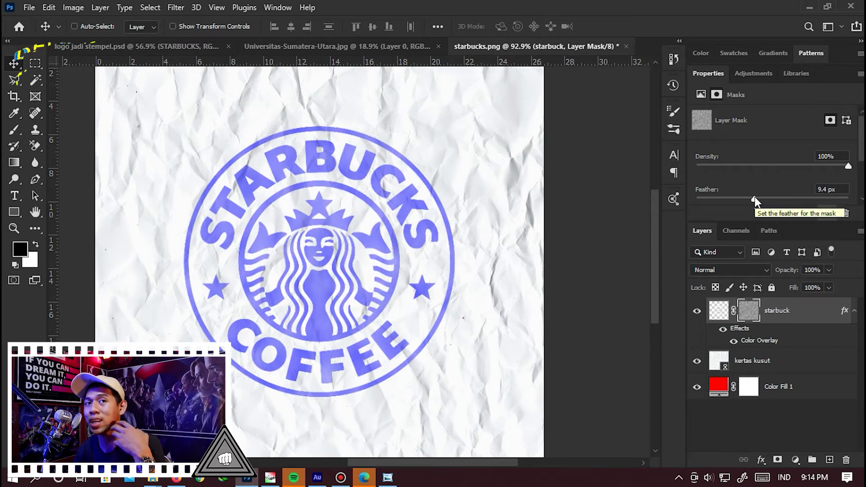
{"action": "left_click_drag", "start_coordinate": [754, 197], "coordinate": [691, 200]}
{"action": "left_click", "coordinate": [702, 199]}
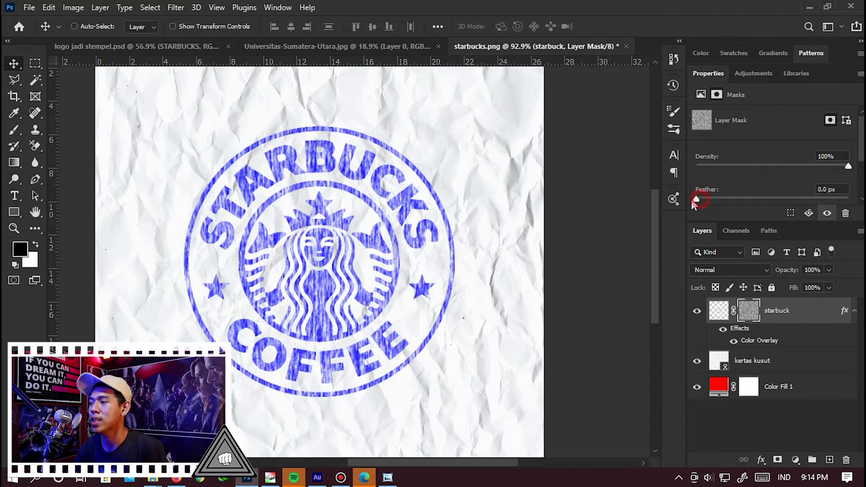
Lower the density of the starbuck layer mask to 53%
{"action": "left_click_drag", "start_coordinate": [776, 165], "coordinate": [799, 165]}
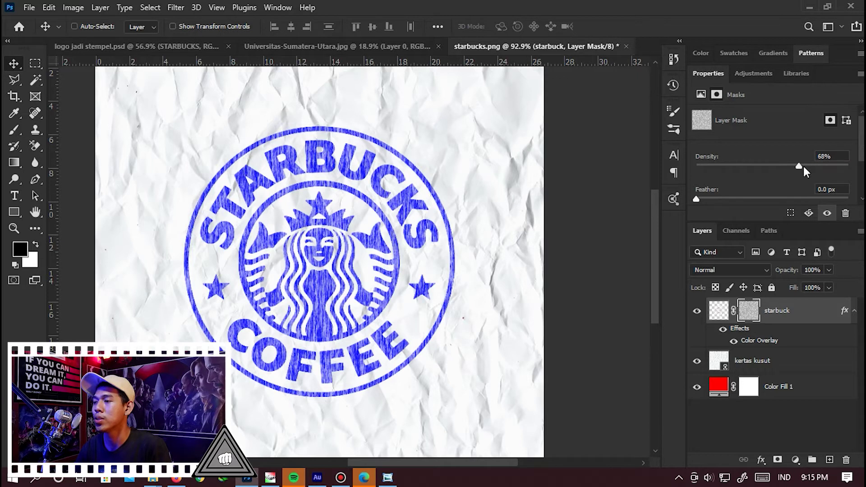
{"action": "left_click_drag", "start_coordinate": [799, 166], "coordinate": [776, 166]}
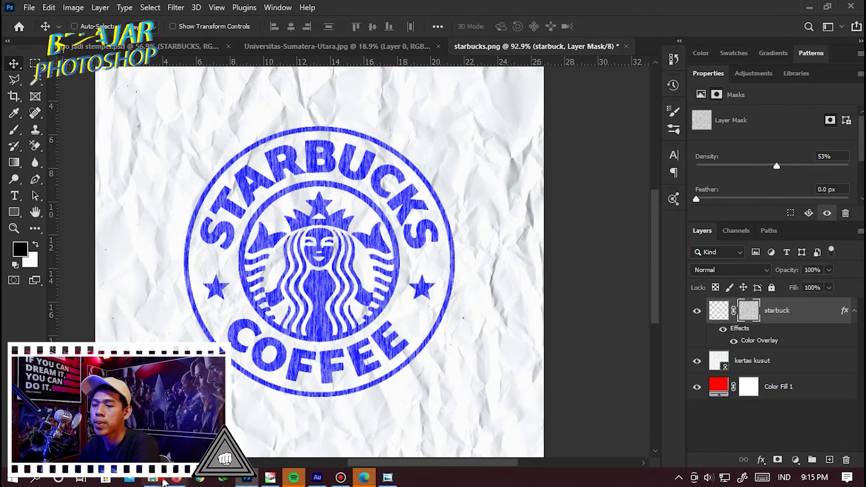
Place the Universitas-Sumatera-Utara logo image from the file manager into the document and scale it to about 31.8%
{"action": "mouse_move", "coordinate": [155, 479]}
{"action": "left_click", "coordinate": [431, 419]}
{"action": "left_click_drag", "start_coordinate": [316, 156], "coordinate": [325, 236]}
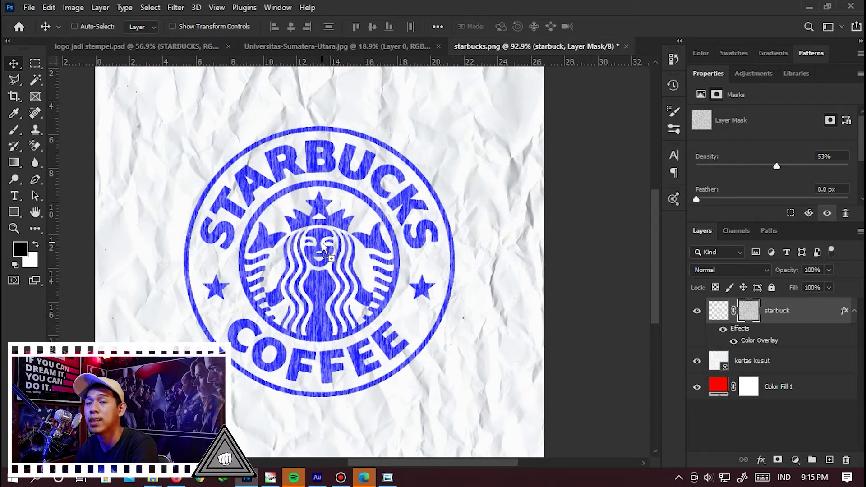
{"action": "left_click_drag", "start_coordinate": [326, 240], "coordinate": [325, 240]}
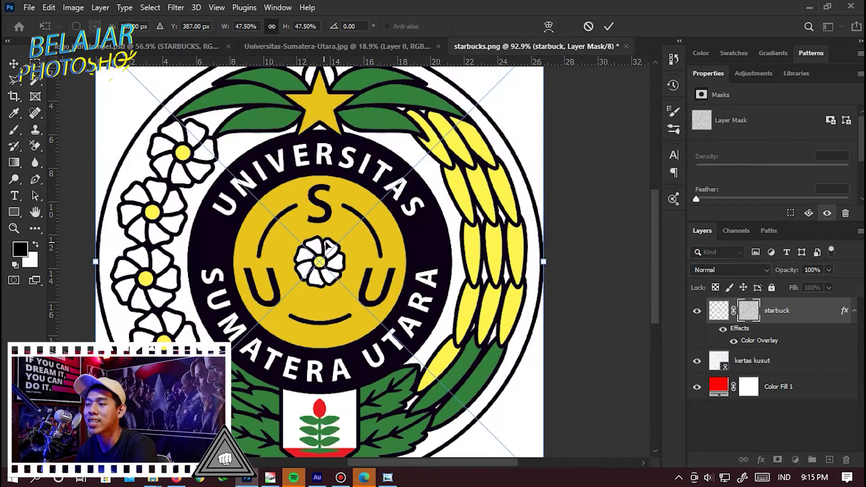
{"action": "scroll", "coordinate": [403, 195], "scroll_direction": "down", "scroll_amount": 3}
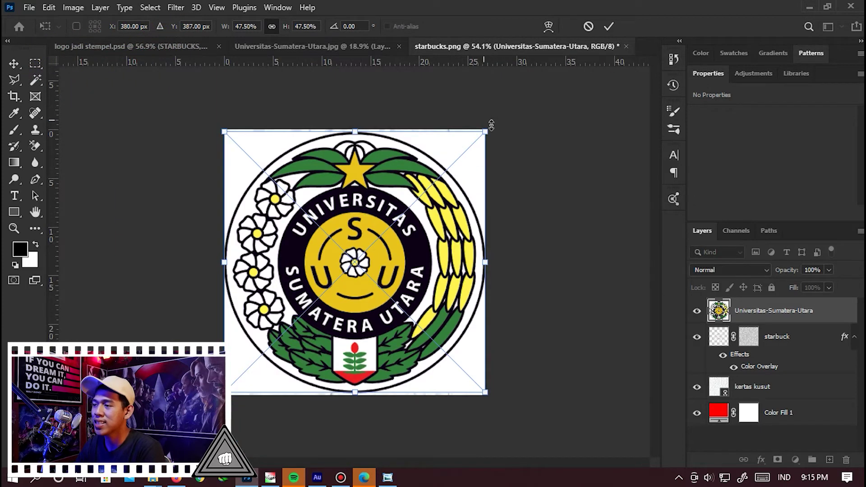
{"action": "left_click_drag", "start_coordinate": [484, 133], "coordinate": [441, 175]}
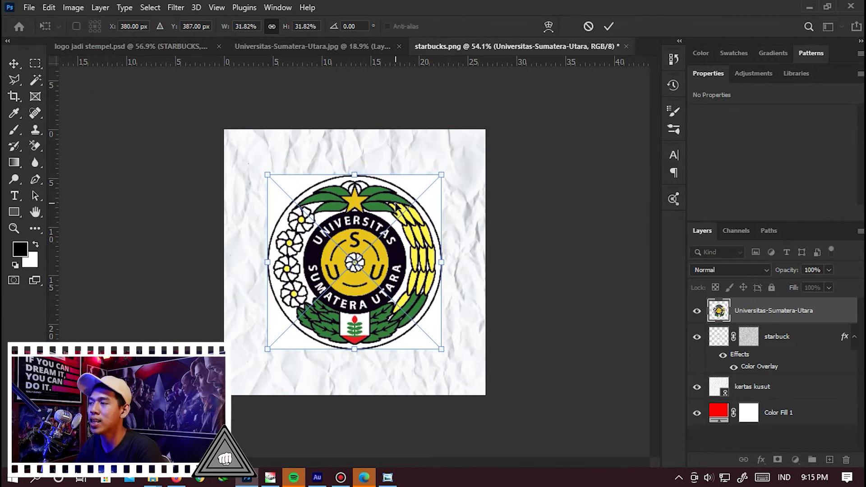
{"action": "key", "text": "ctrl+Return"}
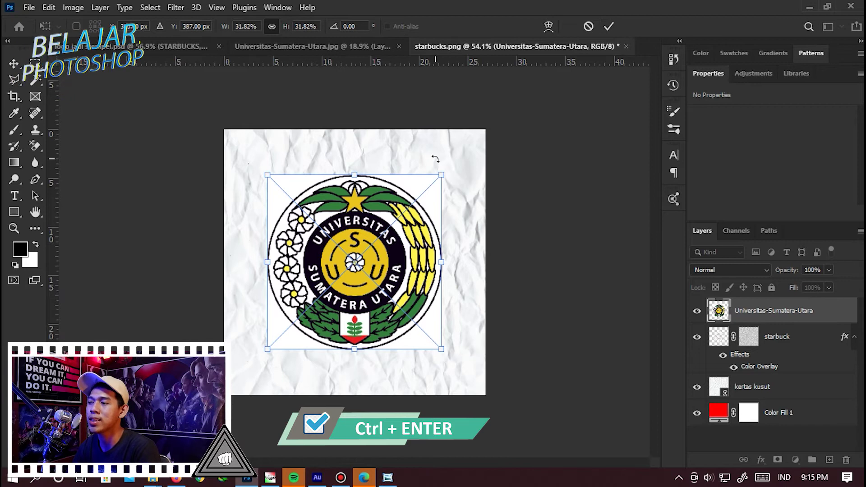
Group the kertas kusut and Color Fill 1 layers and name the group background
{"action": "left_click", "coordinate": [808, 394]}
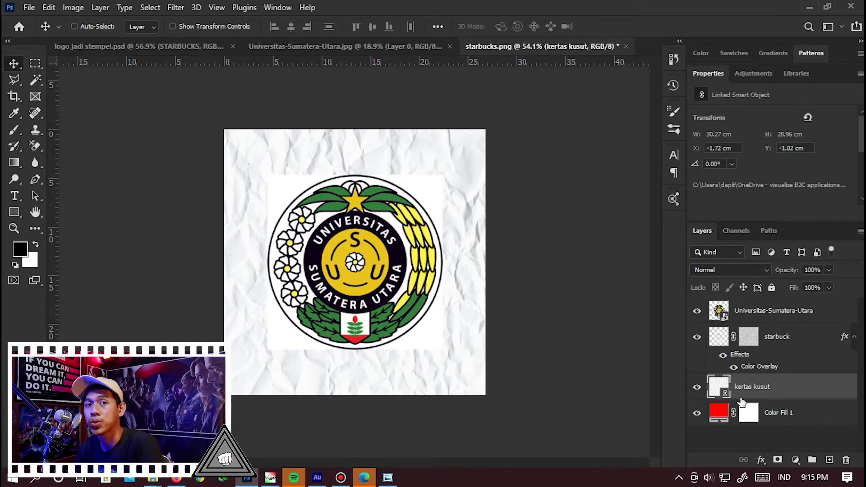
{"action": "left_click", "coordinate": [802, 413], "text": "ctrl"}
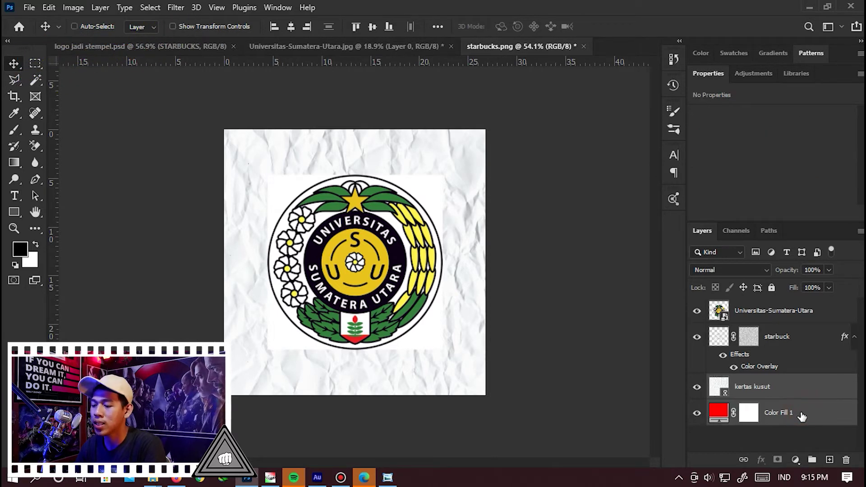
{"action": "key", "text": "ctrl+g"}
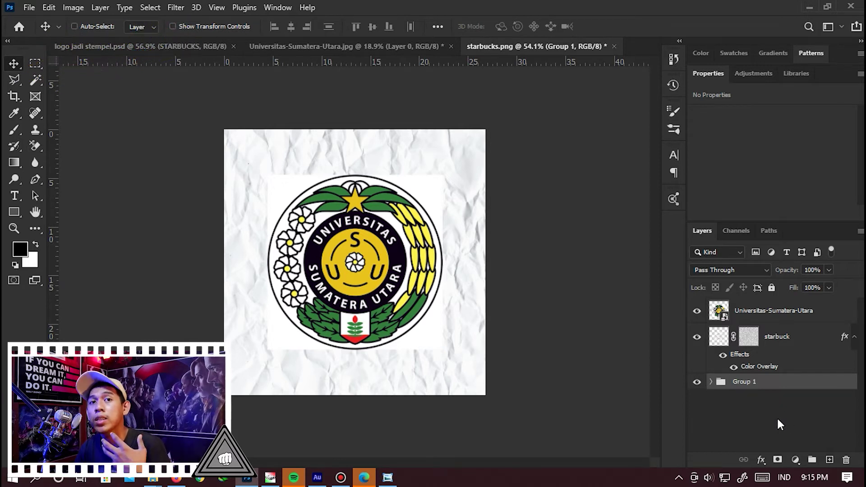
{"action": "double_click", "coordinate": [745, 381]}
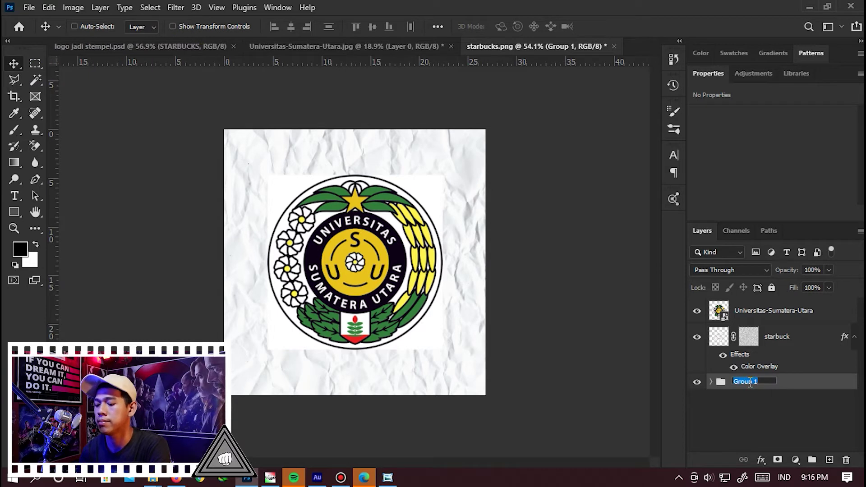
{"action": "type", "text": "kground"}
{"action": "key", "text": "Return"}
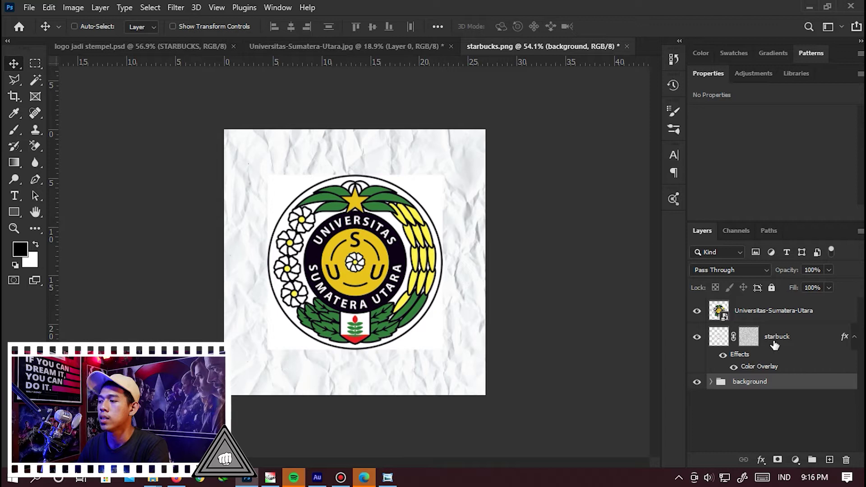
Hide the background group and the starbuck layer, keeping only the Universitas-Sumatera-Utara layer visible
{"action": "left_click", "coordinate": [695, 384]}
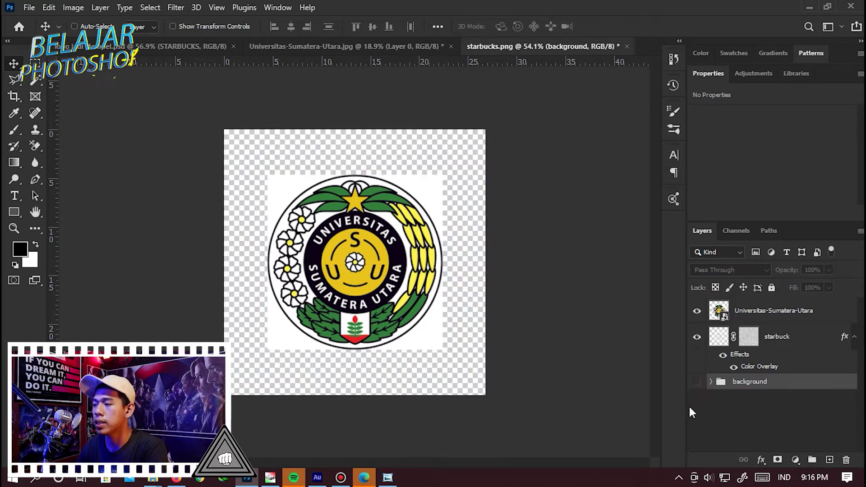
{"action": "left_click", "coordinate": [694, 343]}
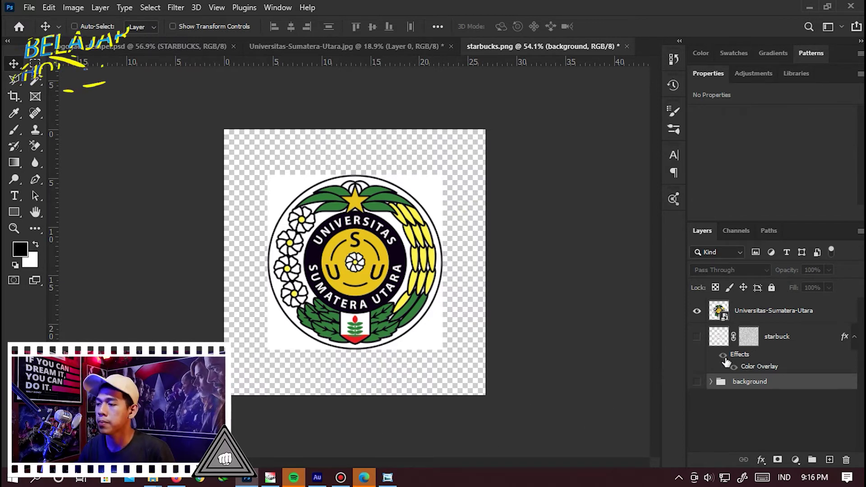
Rasterize the Universitas-Sumatera-Utara smart object layer into a pixel layer
{"action": "left_click", "coordinate": [767, 311]}
{"action": "scroll", "coordinate": [397, 265], "scroll_direction": "up", "scroll_amount": 3}
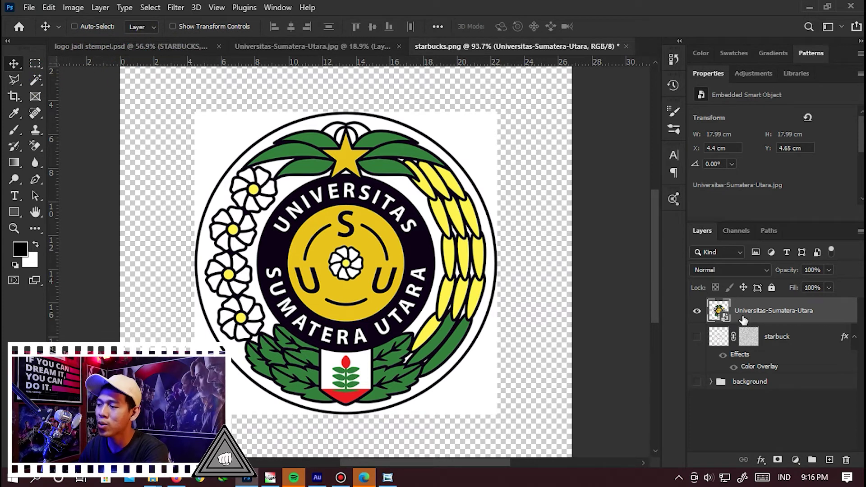
{"action": "right_click", "coordinate": [778, 310]}
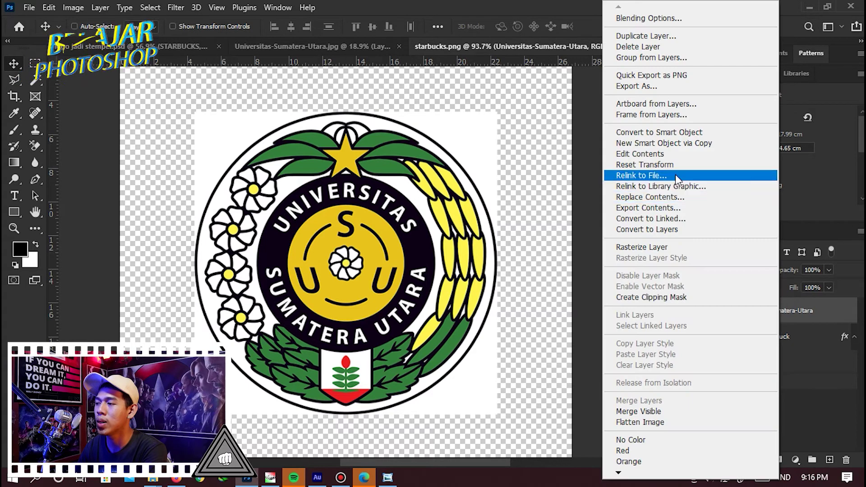
{"action": "left_click", "coordinate": [678, 247]}
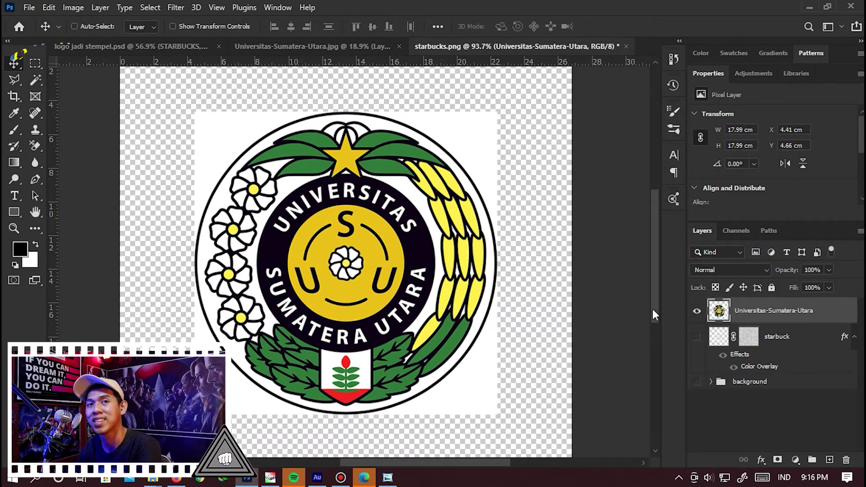
Convert the Universitas-Sumatera-Utara logo to greyscale with a Black & White adjustment using the Infrared preset
{"action": "left_click", "coordinate": [73, 7]}
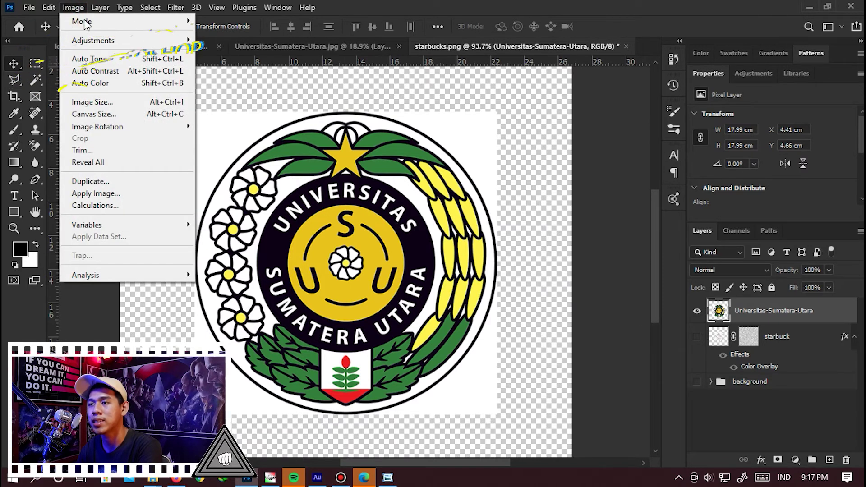
{"action": "mouse_move", "coordinate": [93, 40]}
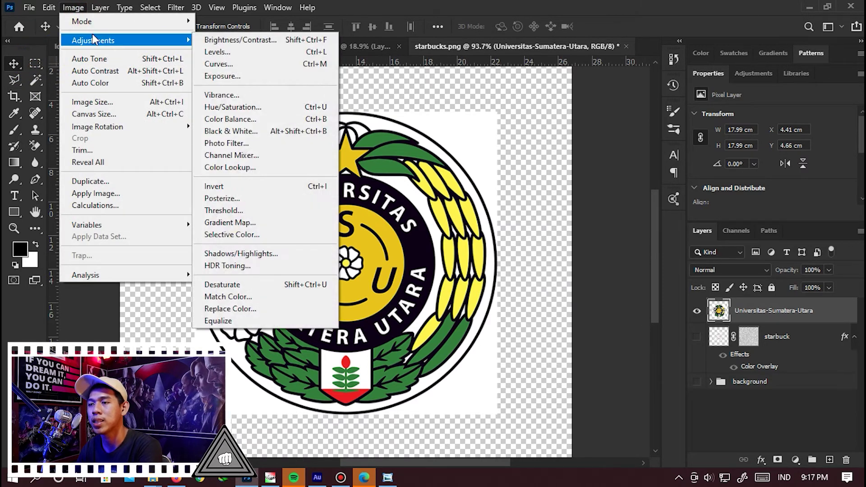
{"action": "left_click", "coordinate": [310, 130]}
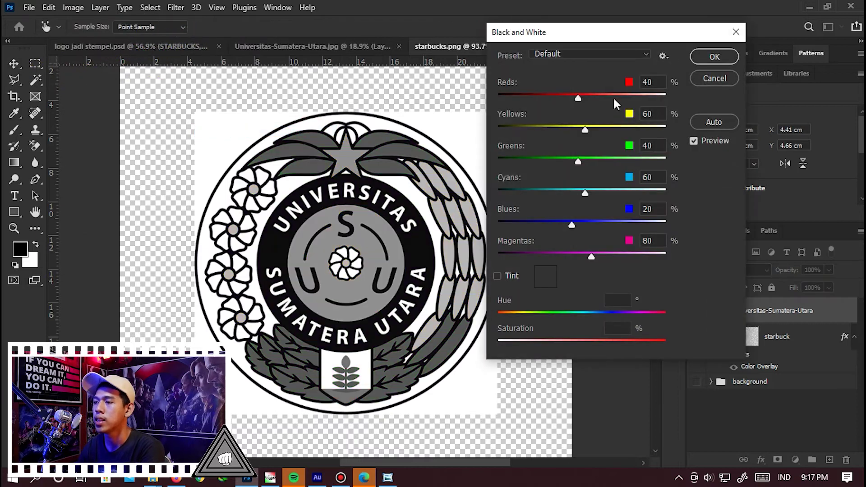
{"action": "left_click", "coordinate": [594, 56]}
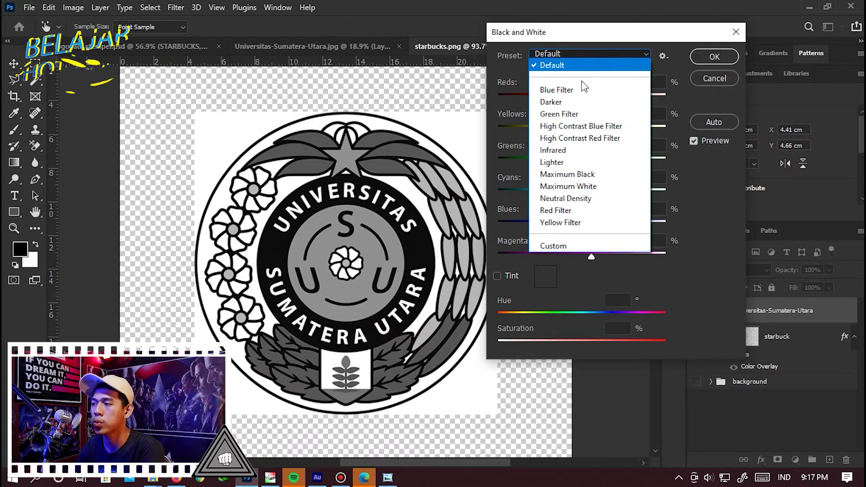
{"action": "left_click", "coordinate": [573, 90]}
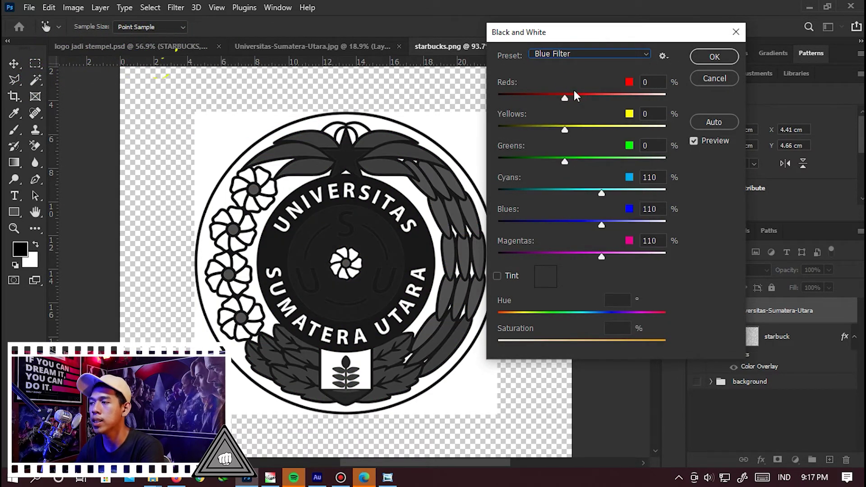
{"action": "key", "text": "Down"}
{"action": "key", "text": "Down"}
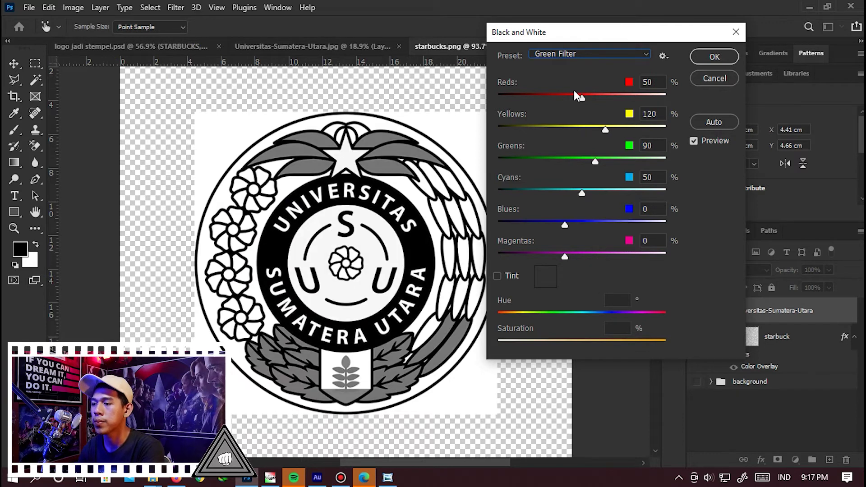
{"action": "key", "text": "Down"}
{"action": "key", "text": "Down"}
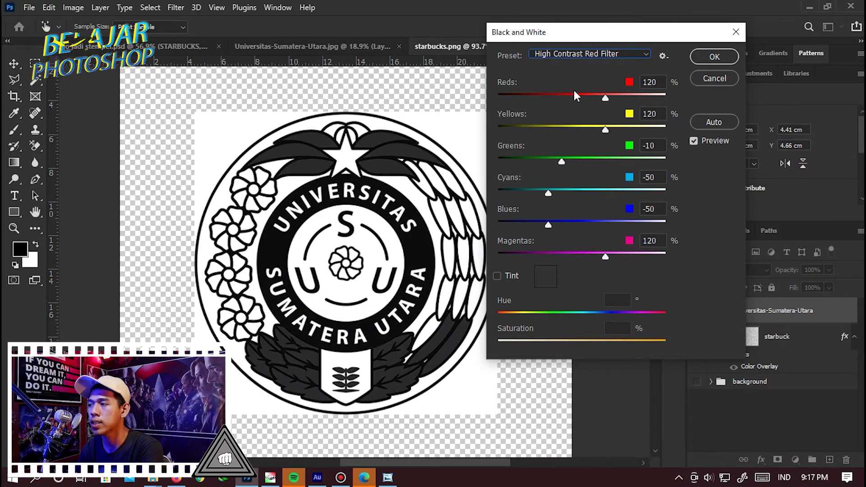
{"action": "key", "text": "Down"}
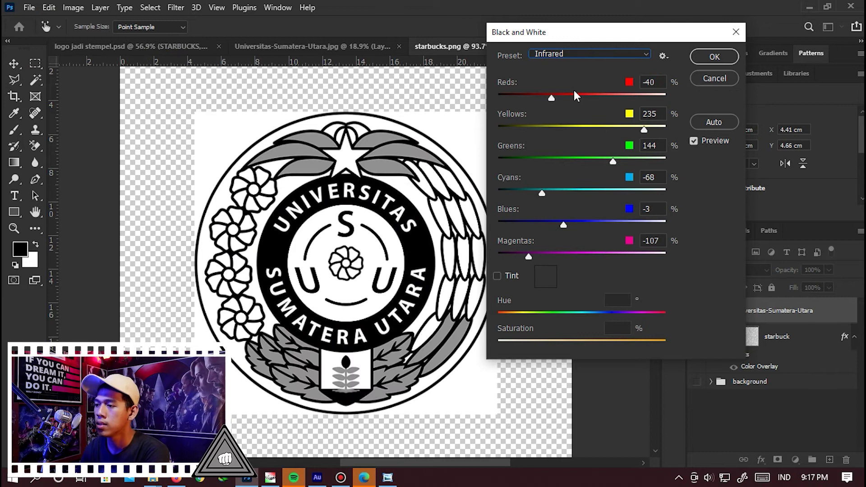
{"action": "key", "text": "Down"}
{"action": "key", "text": "Up"}
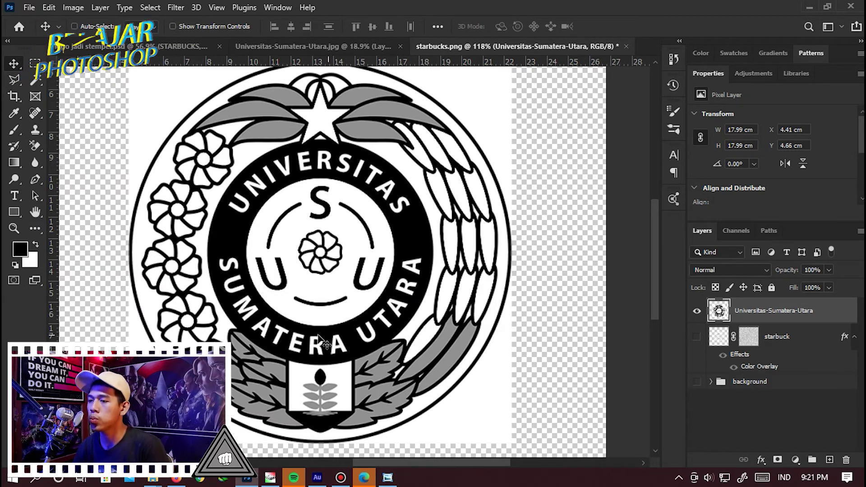
Examine the logo up close for remaining grey areas in the palm leaves, wreath and small plant inside the shield
{"action": "scroll", "coordinate": [232, 111], "scroll_direction": "up", "scroll_amount": 3}
{"action": "scroll", "coordinate": [232, 111], "scroll_direction": "down", "scroll_amount": 3}
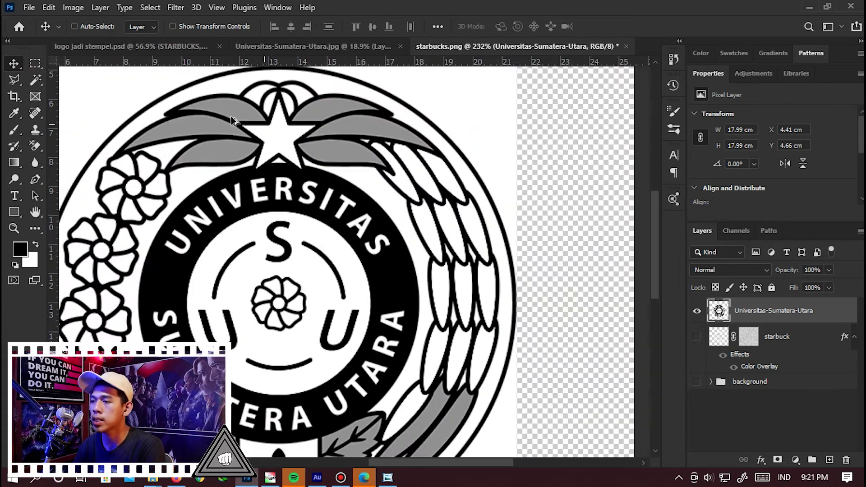
{"action": "scroll", "coordinate": [469, 325], "scroll_direction": "up", "scroll_amount": 2}
{"action": "scroll", "coordinate": [468, 325], "scroll_direction": "down", "scroll_amount": 3}
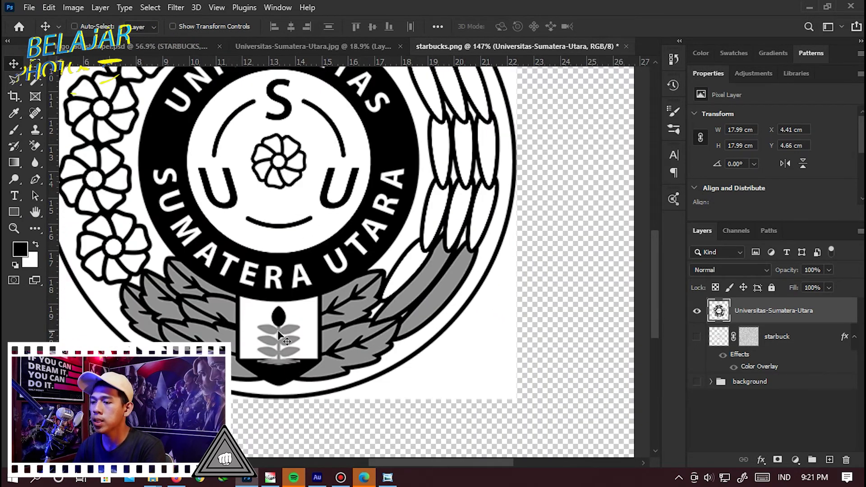
{"action": "scroll", "coordinate": [279, 333], "scroll_direction": "up", "scroll_amount": 4}
{"action": "scroll", "coordinate": [302, 323], "scroll_direction": "down", "scroll_amount": 5}
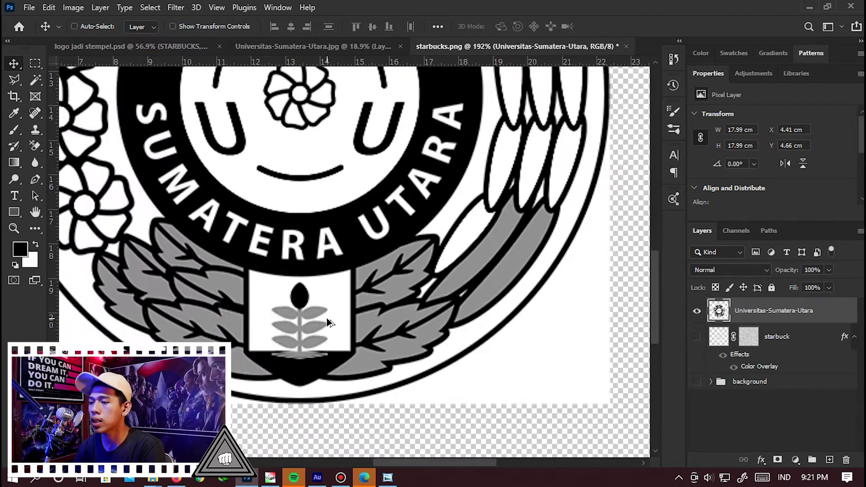
{"action": "scroll", "coordinate": [469, 242], "scroll_direction": "up", "scroll_amount": 2}
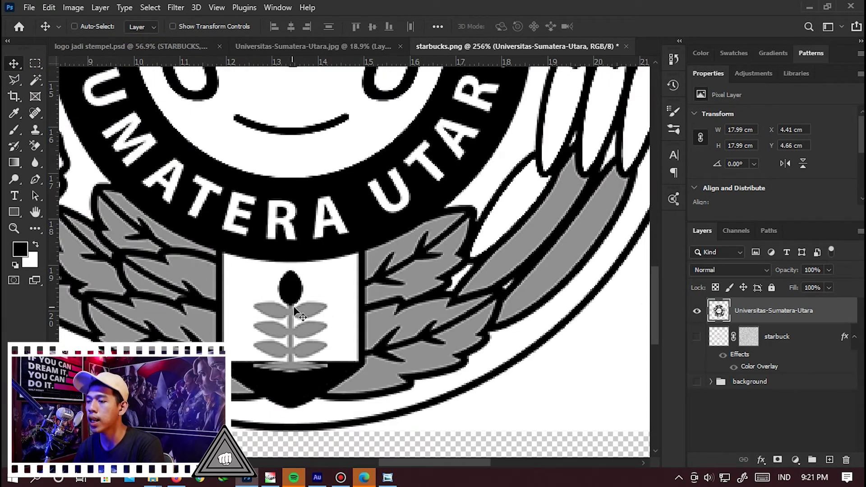
{"action": "scroll", "coordinate": [302, 339], "scroll_direction": "down", "scroll_amount": 2}
{"action": "scroll", "coordinate": [300, 324], "scroll_direction": "up", "scroll_amount": 4}
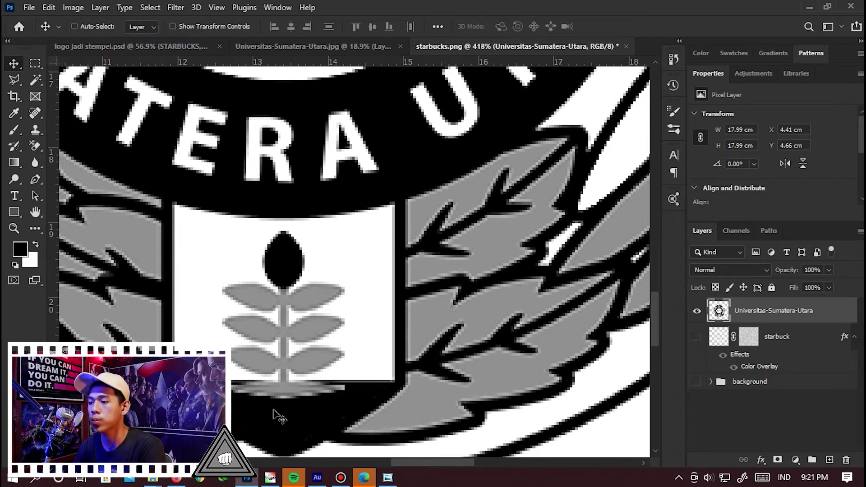
{"action": "scroll", "coordinate": [257, 408], "scroll_direction": "down", "scroll_amount": 2}
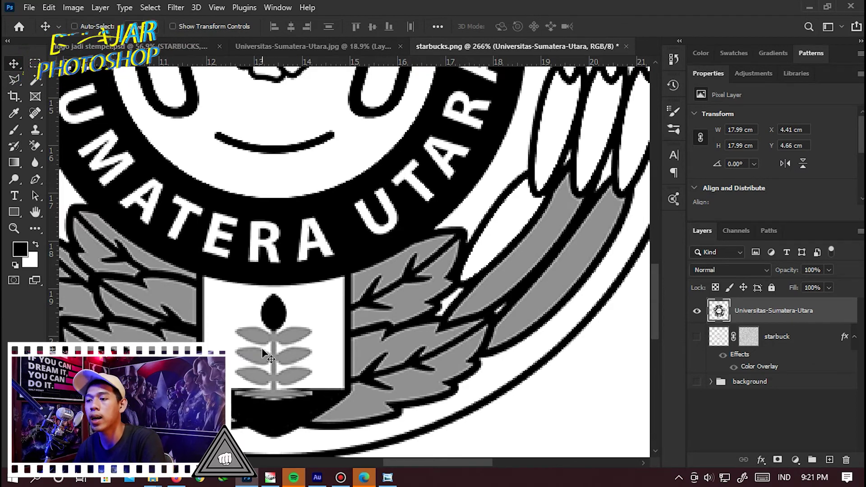
Select the grey leaves and stem inside the shield with the Magic Wand, fill them with black and deselect
{"action": "key", "text": "w"}
{"action": "right_click", "coordinate": [38, 76]}
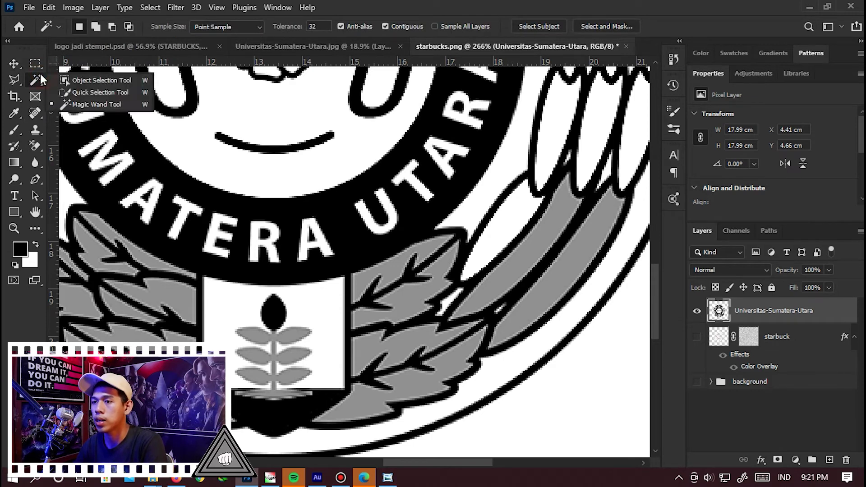
{"action": "left_click", "coordinate": [95, 104]}
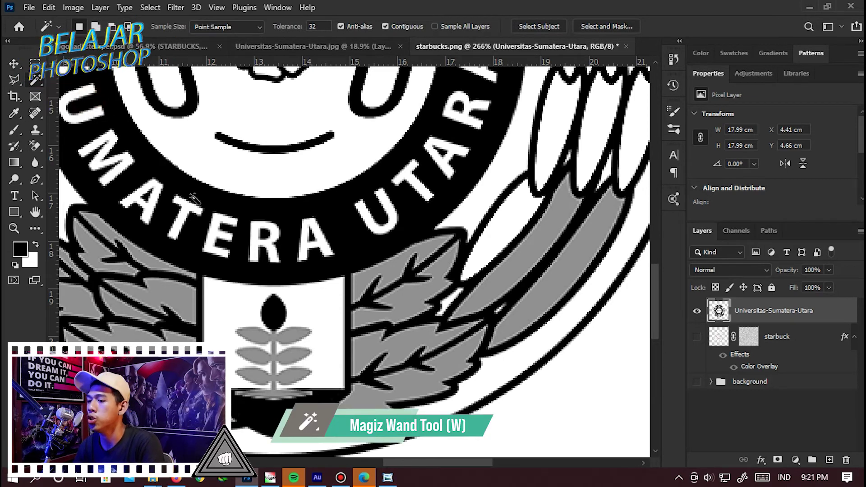
{"action": "scroll", "coordinate": [308, 331], "scroll_direction": "up", "scroll_amount": 4}
{"action": "left_click", "coordinate": [301, 300]}
{"action": "scroll", "coordinate": [276, 377], "scroll_direction": "down", "scroll_amount": 3}
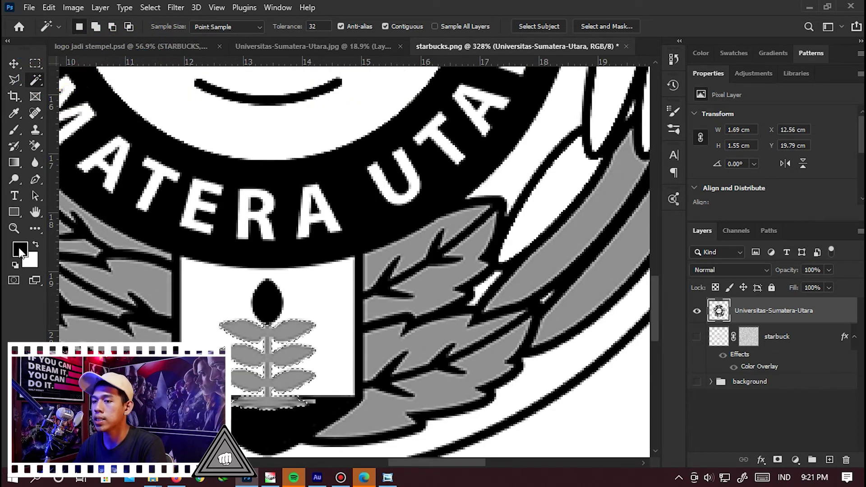
{"action": "key", "text": "x"}
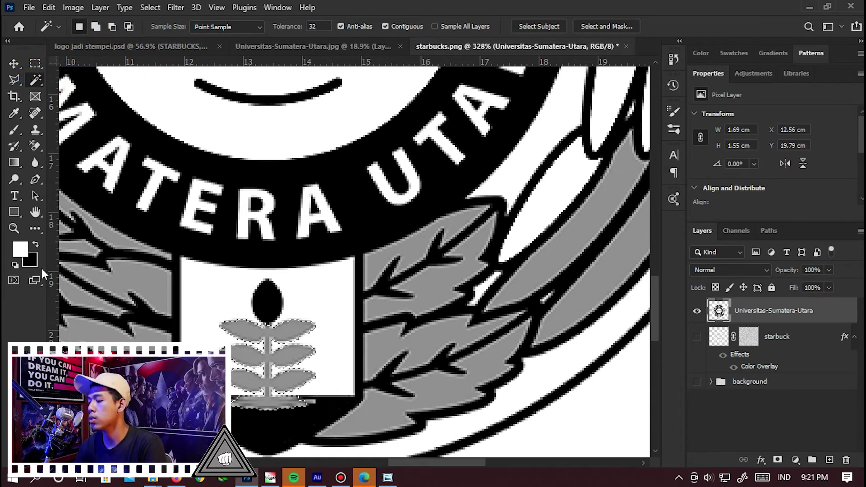
{"action": "key", "text": "ctrl+Delete"}
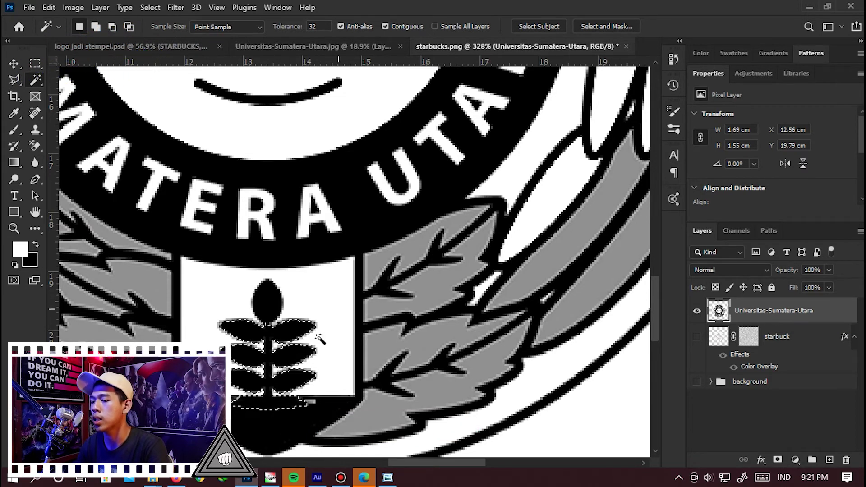
{"action": "key", "text": "ctrl+d"}
{"action": "key", "text": "v"}
{"action": "scroll", "coordinate": [311, 354], "scroll_direction": "down", "scroll_amount": 3}
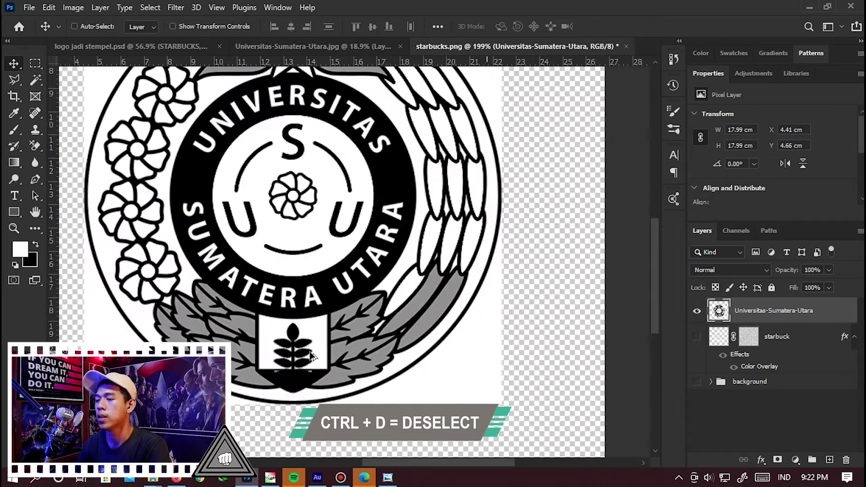
Erase the logo's white areas with the Background Eraser at 50% tolerance, using Once sampling and Discontiguous limits
{"action": "scroll", "coordinate": [312, 354], "scroll_direction": "down", "scroll_amount": 4}
{"action": "scroll", "coordinate": [379, 283], "scroll_direction": "up", "scroll_amount": 2}
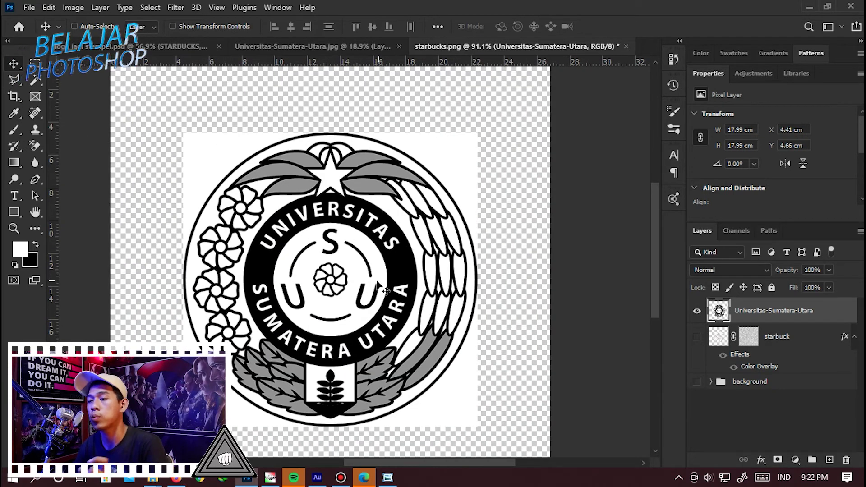
{"action": "key", "text": "e"}
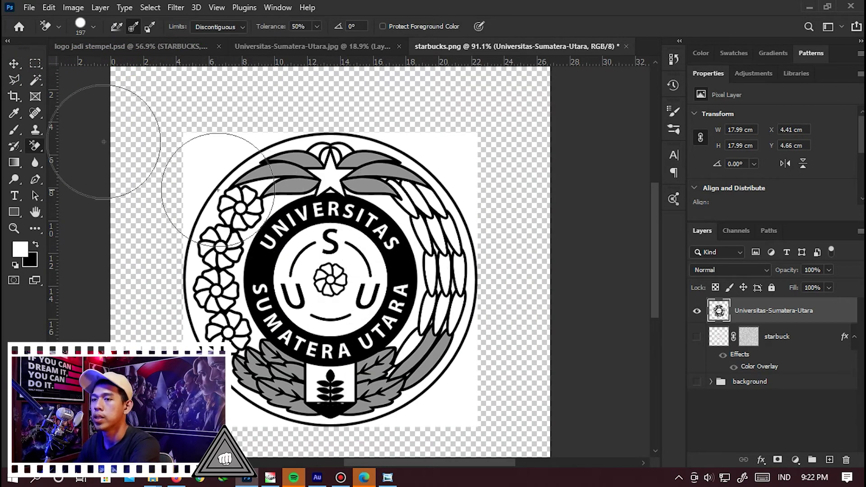
{"action": "right_click", "coordinate": [38, 145]}
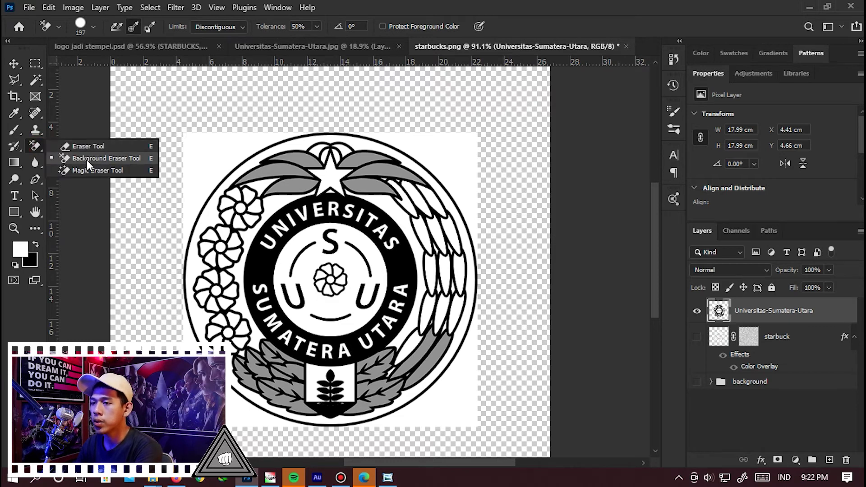
{"action": "left_click", "coordinate": [87, 160]}
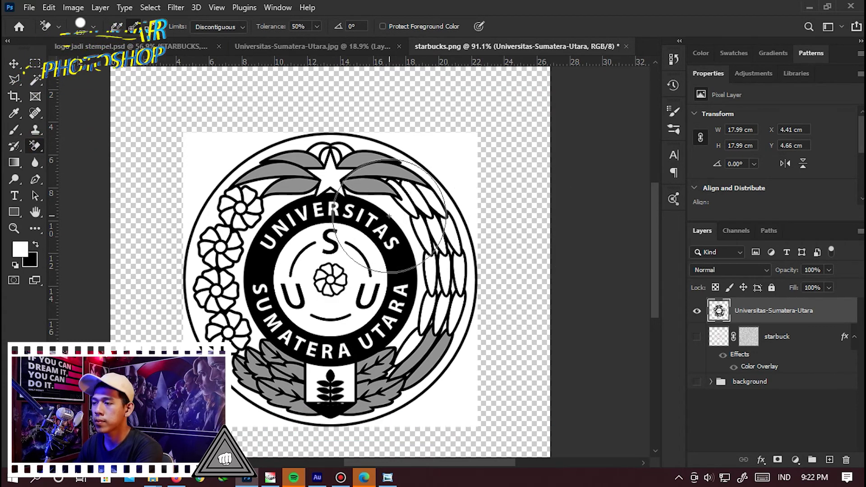
{"action": "mouse_move", "coordinate": [396, 213]}
{"action": "left_mouse_down"}
{"action": "mouse_move", "coordinate": [248, 241]}
{"action": "mouse_move", "coordinate": [409, 160]}
{"action": "mouse_move", "coordinate": [470, 225]}
{"action": "mouse_move", "coordinate": [411, 369]}
{"action": "mouse_move", "coordinate": [240, 409]}
{"action": "mouse_move", "coordinate": [425, 407]}
{"action": "mouse_move", "coordinate": [486, 388]}
{"action": "mouse_move", "coordinate": [447, 406]}
{"action": "mouse_move", "coordinate": [290, 400]}
{"action": "mouse_move", "coordinate": [204, 314]}
{"action": "mouse_move", "coordinate": [243, 218]}
{"action": "mouse_move", "coordinate": [236, 169]}
{"action": "mouse_move", "coordinate": [212, 141]}
{"action": "left_mouse_up"}
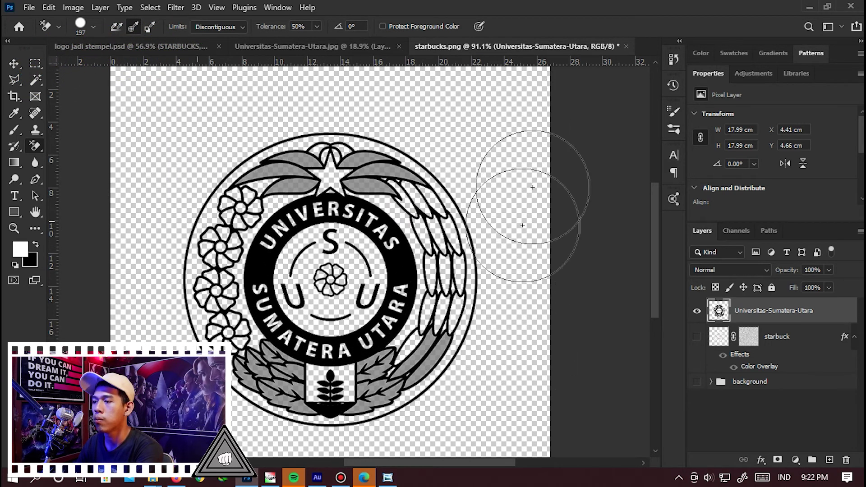
{"action": "left_click", "coordinate": [131, 28]}
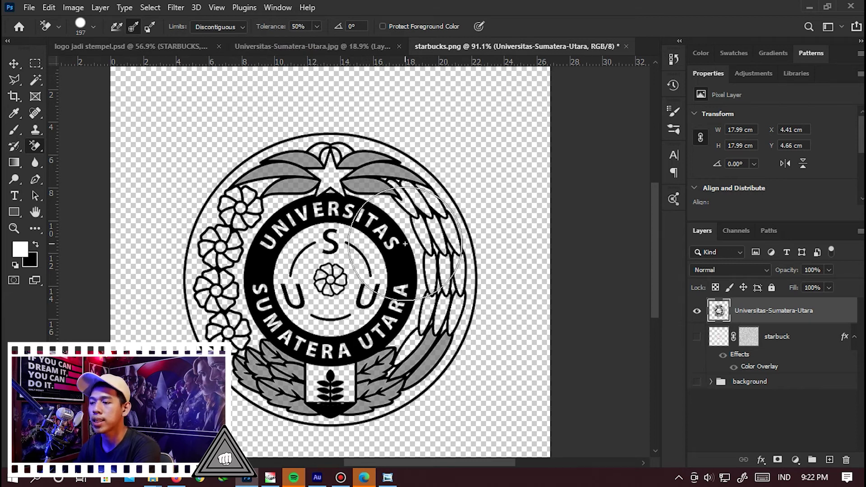
Try to erase the grey fill of the wreath's lower-right leaves with the Background Eraser at 50% tolerance
{"action": "left_click_drag", "start_coordinate": [422, 346], "coordinate": [427, 343]}
{"action": "left_click", "coordinate": [427, 343]}
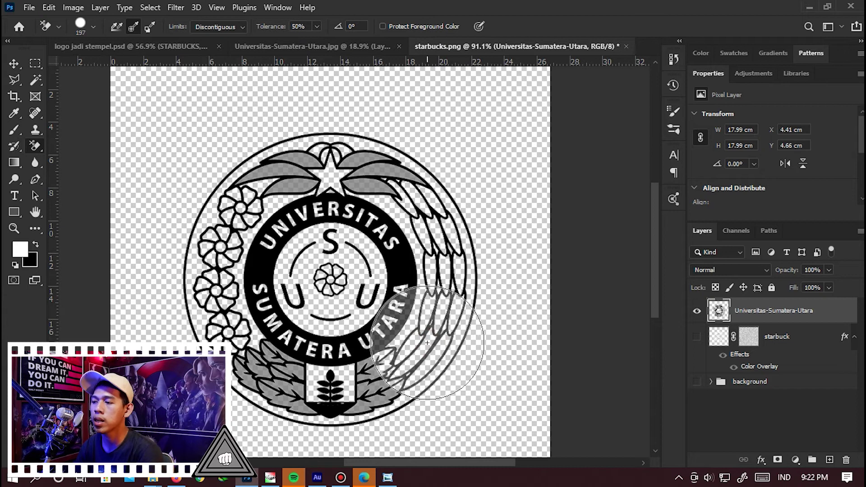
{"action": "scroll", "coordinate": [427, 343], "scroll_direction": "up", "scroll_amount": 5}
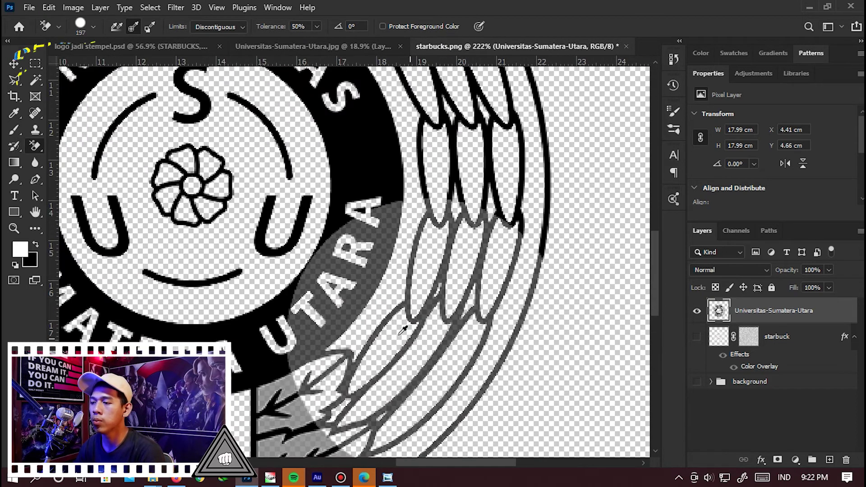
{"action": "scroll", "coordinate": [403, 330], "scroll_direction": "down", "scroll_amount": 3}
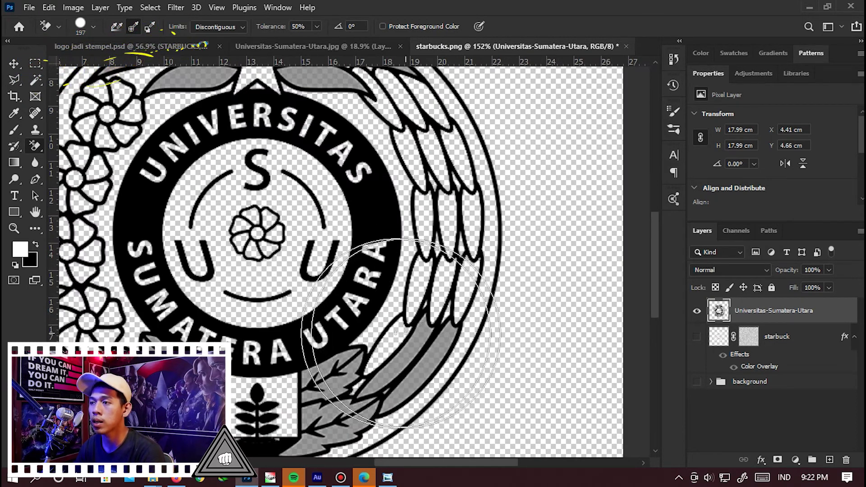
Set the Background Eraser tolerance to 30% and erase the grey fill from the wreath leaves and upper palm leaves
{"action": "scroll", "coordinate": [400, 333], "scroll_direction": "down", "scroll_amount": 3}
{"action": "scroll", "coordinate": [383, 336], "scroll_direction": "up", "scroll_amount": 2}
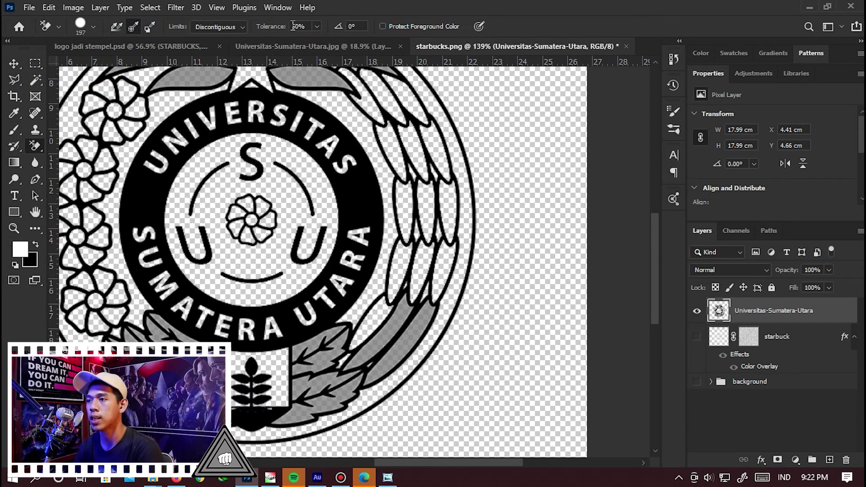
{"action": "type", "text": "3"}
{"action": "key", "text": "Return"}
{"action": "mouse_move", "coordinate": [381, 342]}
{"action": "left_mouse_down"}
{"action": "mouse_move", "coordinate": [316, 397]}
{"action": "mouse_move", "coordinate": [279, 410]}
{"action": "left_mouse_up"}
{"action": "left_click_drag", "start_coordinate": [102, 121], "coordinate": [315, 77]}
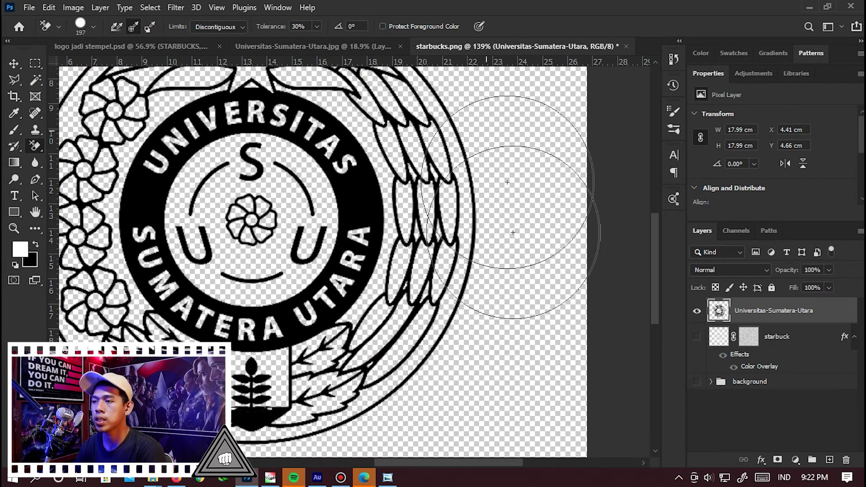
Add a blue Color Overlay with 92% opacity to the Universitas Sumatera Utara logo layer
{"action": "scroll", "coordinate": [416, 260], "scroll_direction": "down", "scroll_amount": 5}
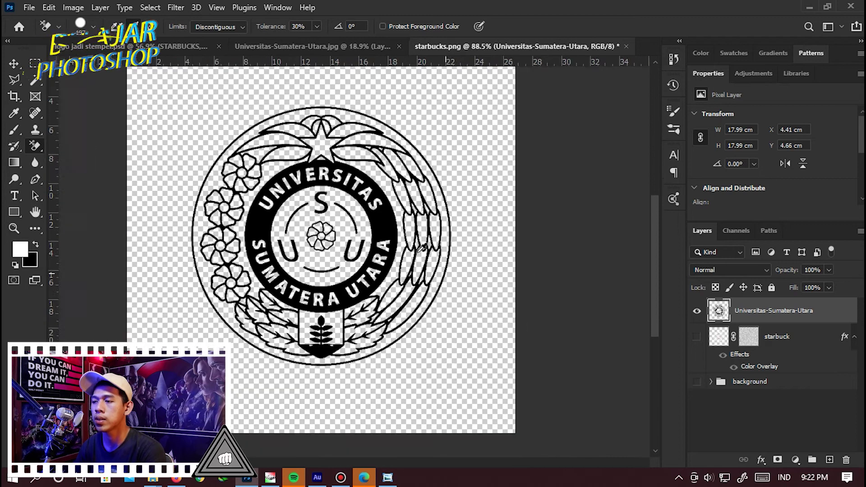
{"action": "key", "text": "v"}
{"action": "scroll", "coordinate": [378, 353], "scroll_direction": "up", "scroll_amount": 6}
{"action": "scroll", "coordinate": [378, 354], "scroll_direction": "down", "scroll_amount": 6}
{"action": "scroll", "coordinate": [469, 294], "scroll_direction": "up", "scroll_amount": 1}
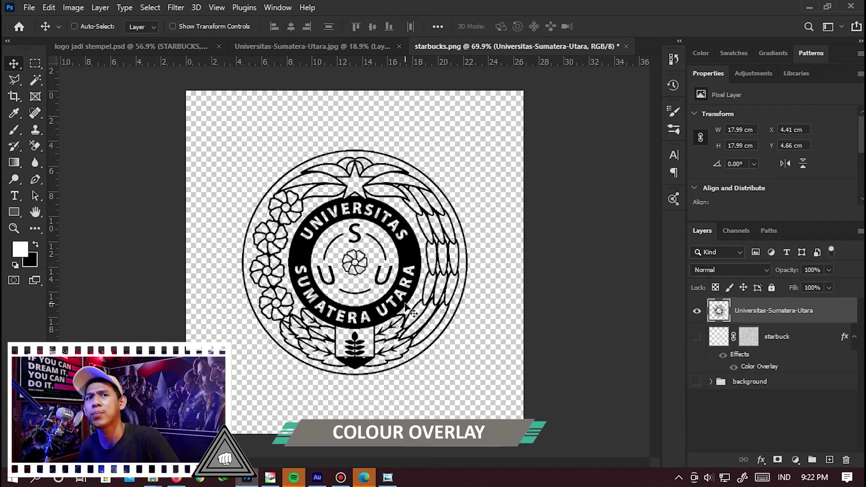
{"action": "left_click", "coordinate": [760, 460]}
{"action": "left_click", "coordinate": [787, 409]}
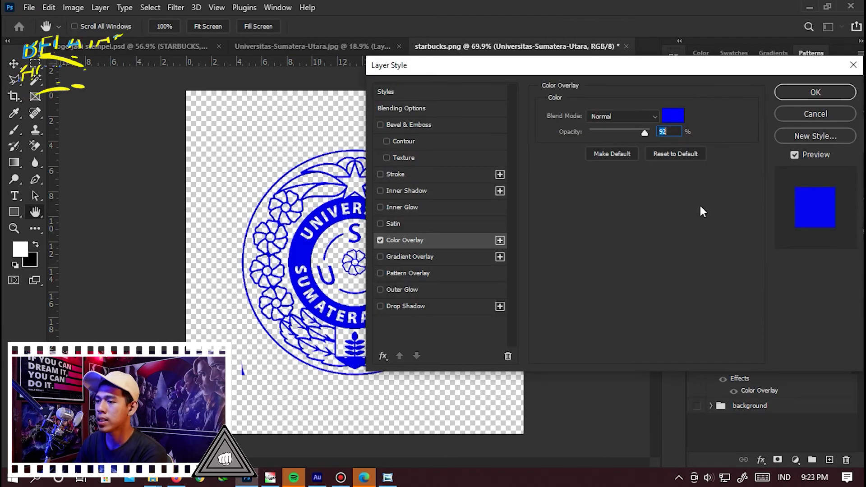
{"action": "left_click", "coordinate": [808, 92]}
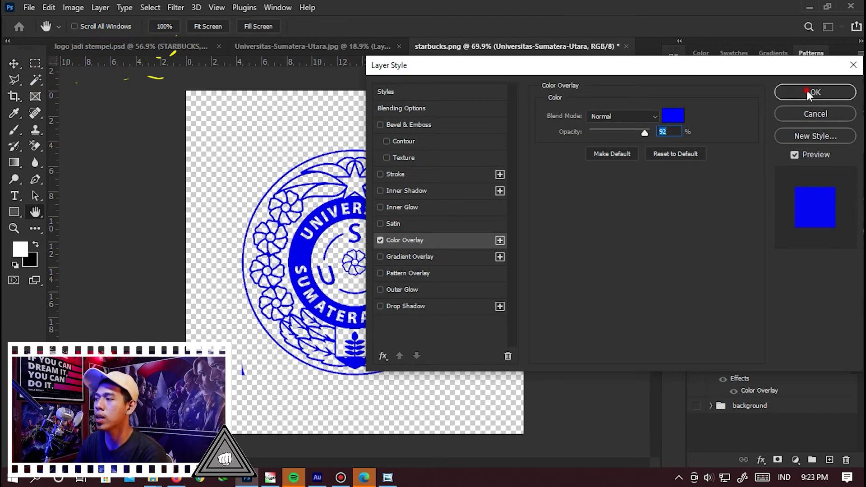
Select the stray mark outside the logo's lower-left edge with the Rectangular Marquee, delete it and deselect
{"action": "scroll", "coordinate": [250, 394], "scroll_direction": "up", "scroll_amount": 5}
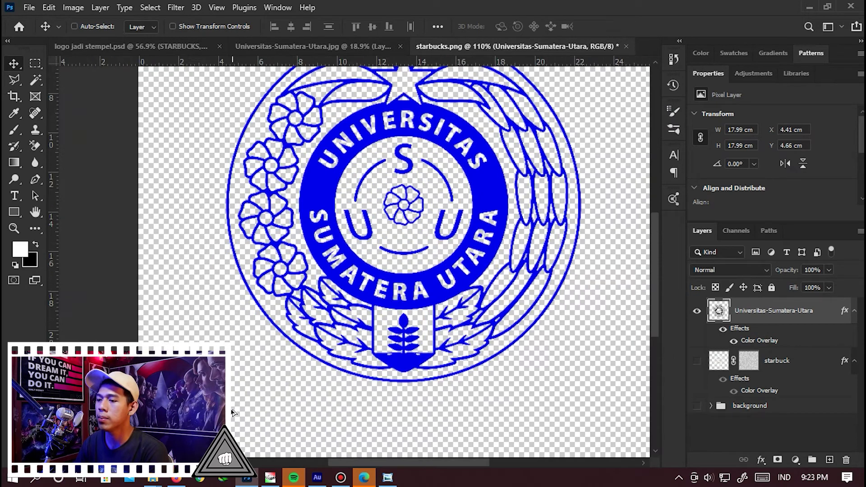
{"action": "scroll", "coordinate": [300, 374], "scroll_direction": "down", "scroll_amount": 3}
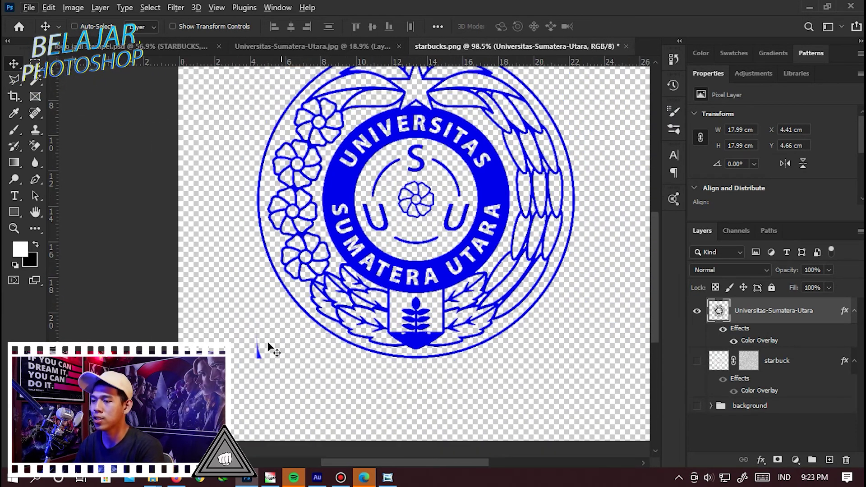
{"action": "left_click", "coordinate": [35, 63]}
{"action": "right_click", "coordinate": [34, 62]}
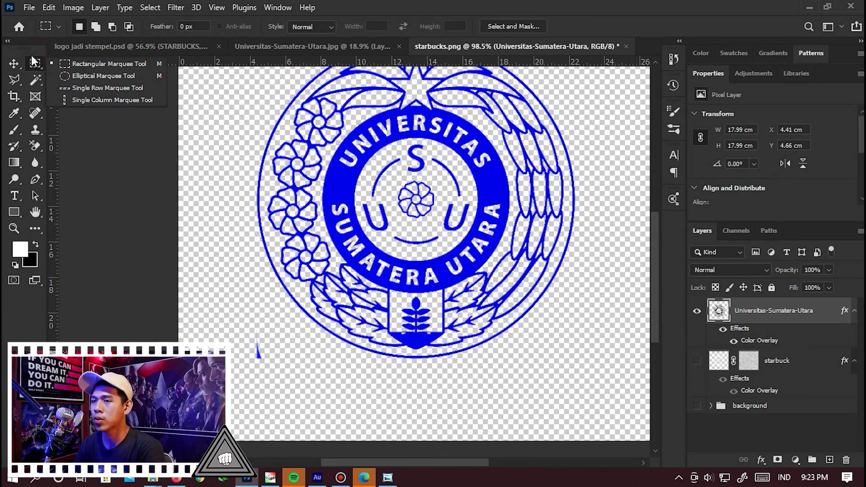
{"action": "left_click", "coordinate": [78, 63]}
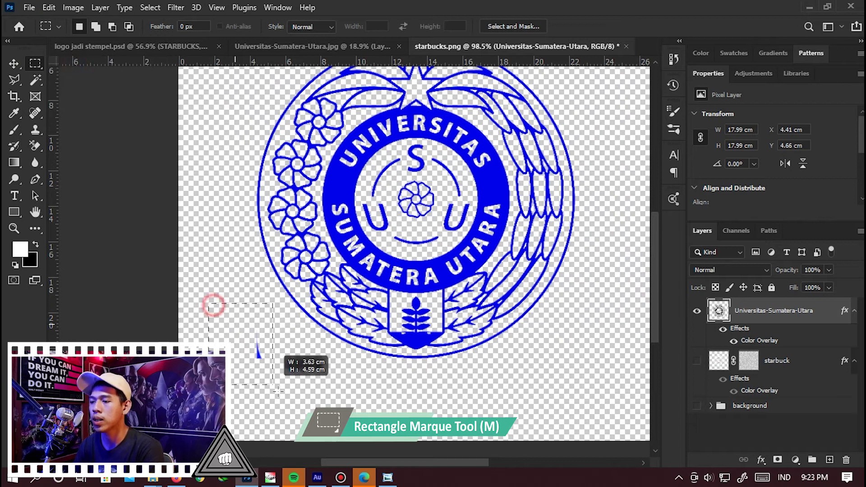
{"action": "left_click_drag", "start_coordinate": [279, 391], "coordinate": [281, 395]}
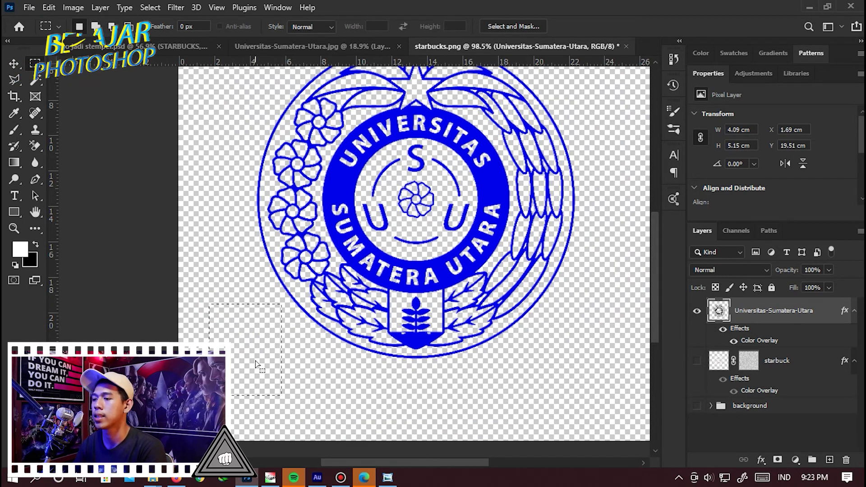
{"action": "key", "text": "ctrl+d"}
{"action": "key", "text": "v"}
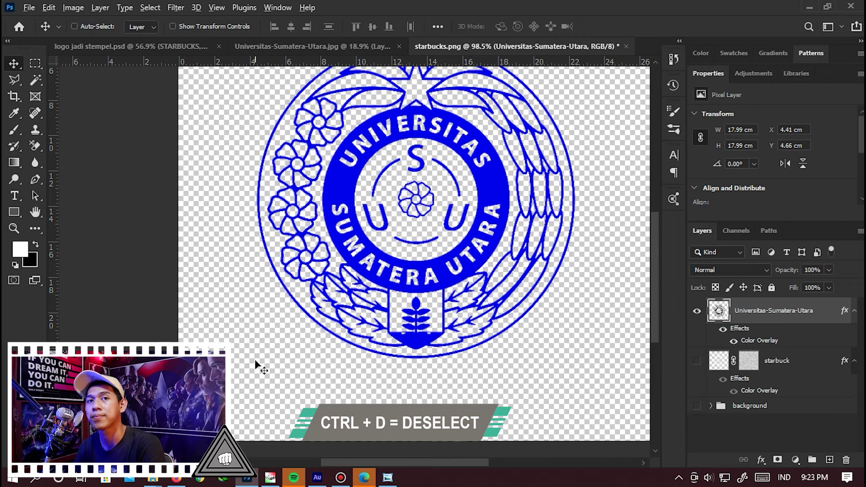
Show the crumpled-paper background group behind the logo and reselect the Universitas Sumatera Utara layer
{"action": "key", "text": "ctrl+0"}
{"action": "left_click", "coordinate": [696, 405]}
{"action": "left_click", "coordinate": [762, 412]}
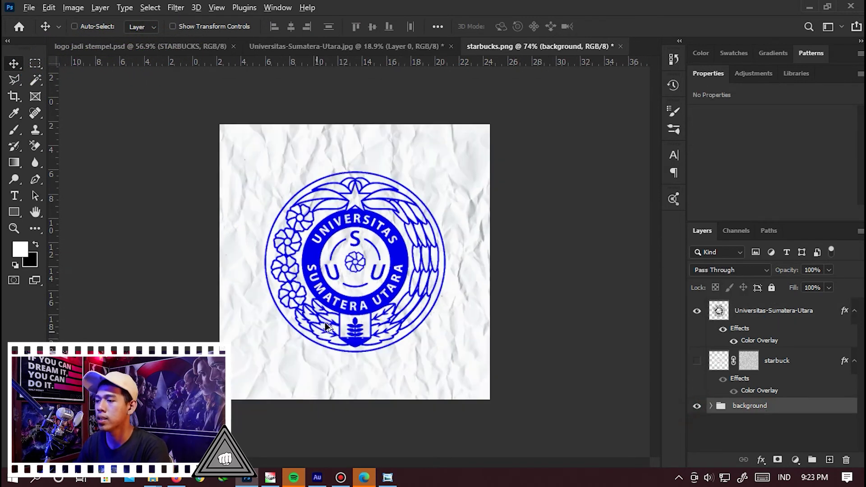
{"action": "scroll", "coordinate": [406, 262], "scroll_direction": "up", "scroll_amount": 3}
{"action": "left_click", "coordinate": [437, 239], "text": "ctrl"}
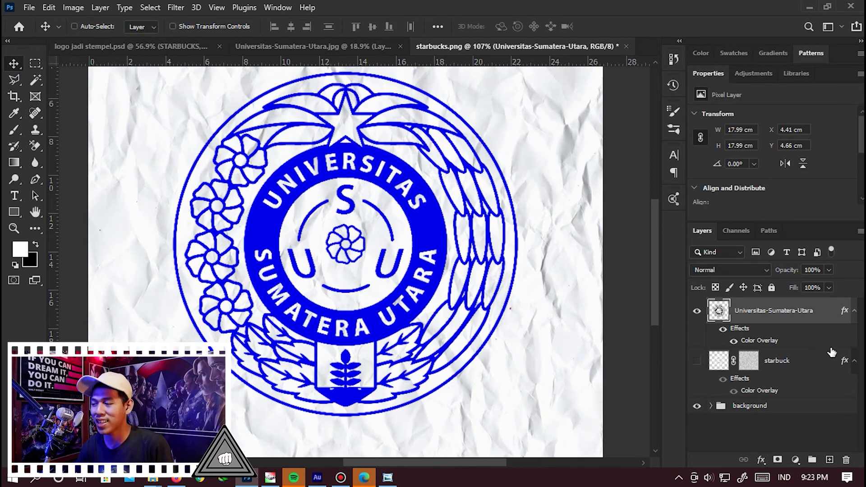
Add a layer mask to the university logo and render Fibers on it with variance 34 and strength 21
{"action": "left_click", "coordinate": [779, 460]}
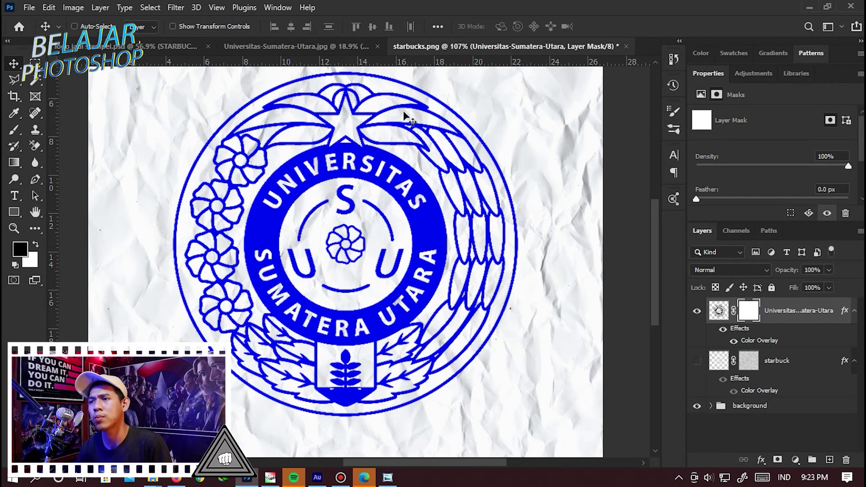
{"action": "left_click", "coordinate": [176, 7]}
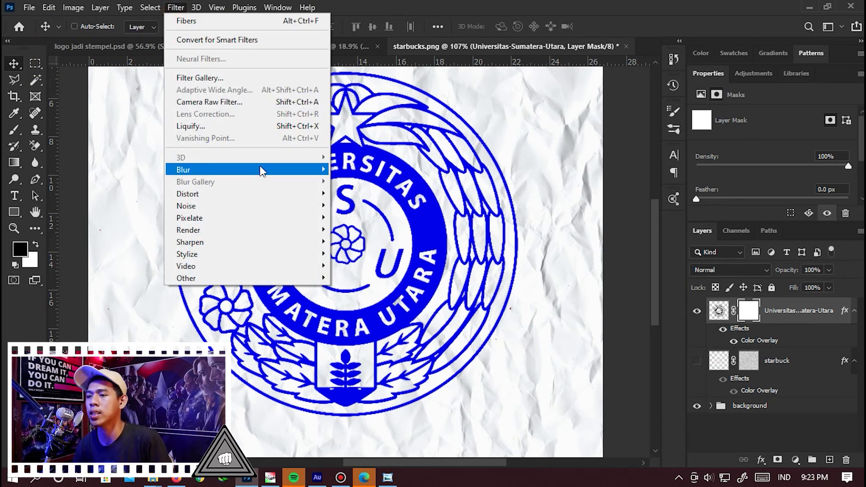
{"action": "mouse_move", "coordinate": [280, 231]}
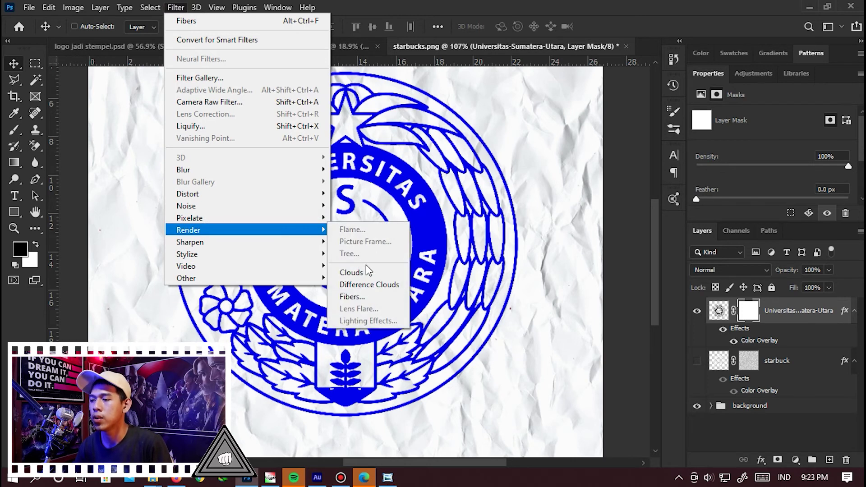
{"action": "left_click", "coordinate": [355, 294]}
{"action": "left_click_drag", "start_coordinate": [509, 289], "coordinate": [486, 290]}
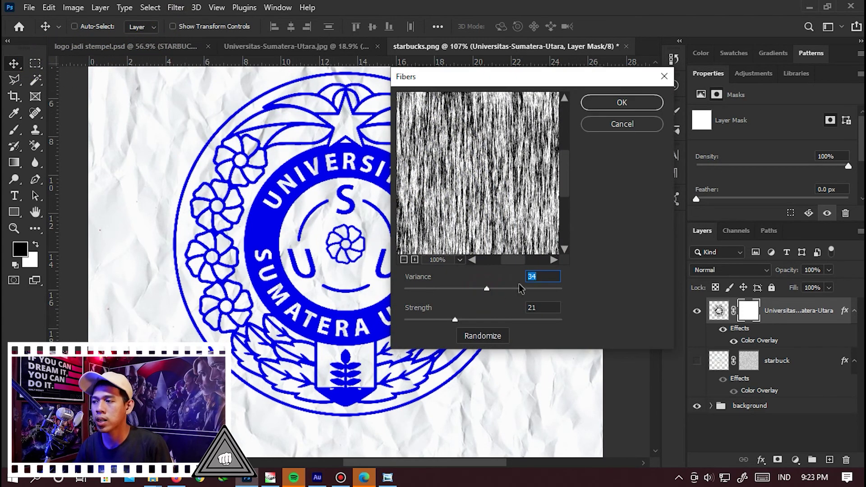
{"action": "left_click", "coordinate": [644, 105]}
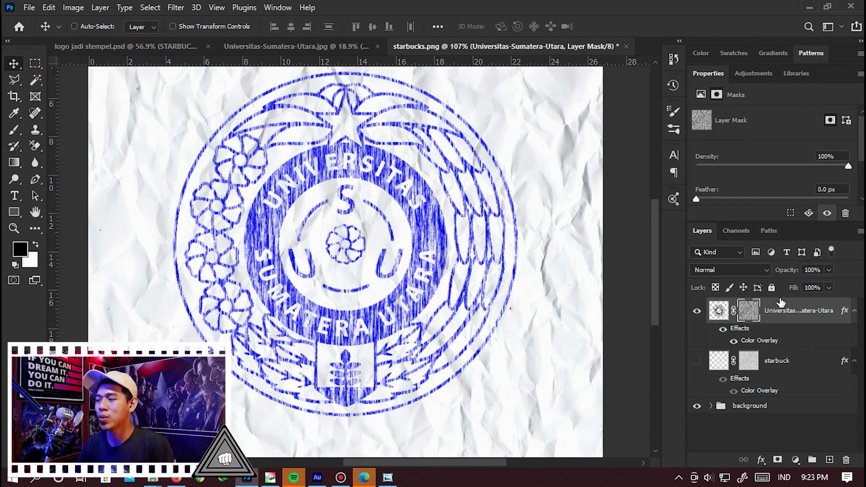
Brighten the logo's layer mask with a Levels adjustment, setting the white input level to 109
{"action": "left_click", "coordinate": [717, 310]}
{"action": "left_click", "coordinate": [749, 310]}
{"action": "left_click", "coordinate": [724, 312]}
{"action": "left_click", "coordinate": [749, 311]}
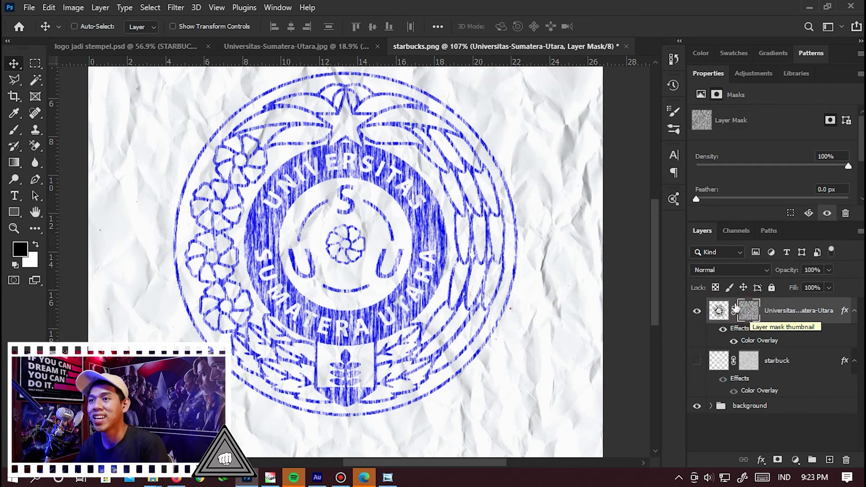
{"action": "left_click", "coordinate": [79, 10]}
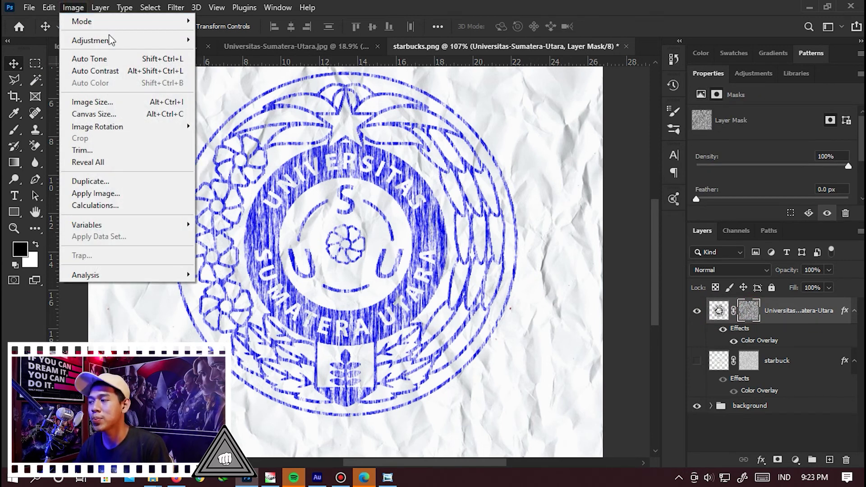
{"action": "mouse_move", "coordinate": [111, 39]}
{"action": "left_click", "coordinate": [243, 53]}
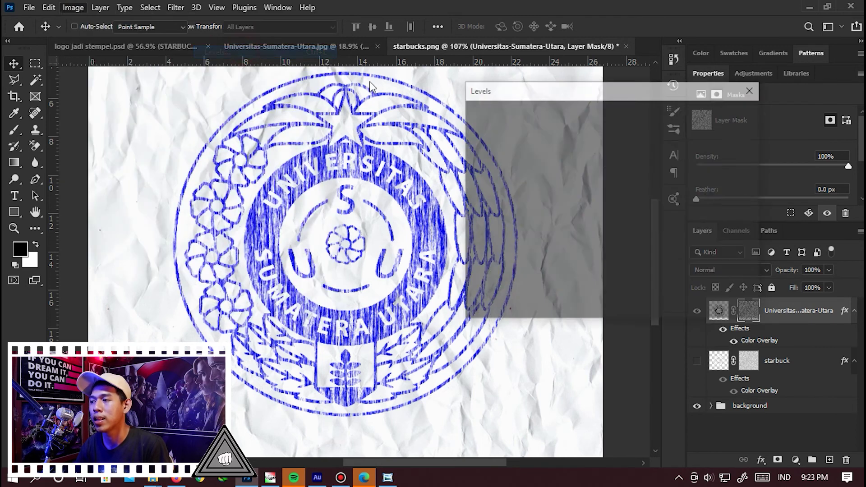
{"action": "left_click_drag", "start_coordinate": [659, 232], "coordinate": [567, 226]}
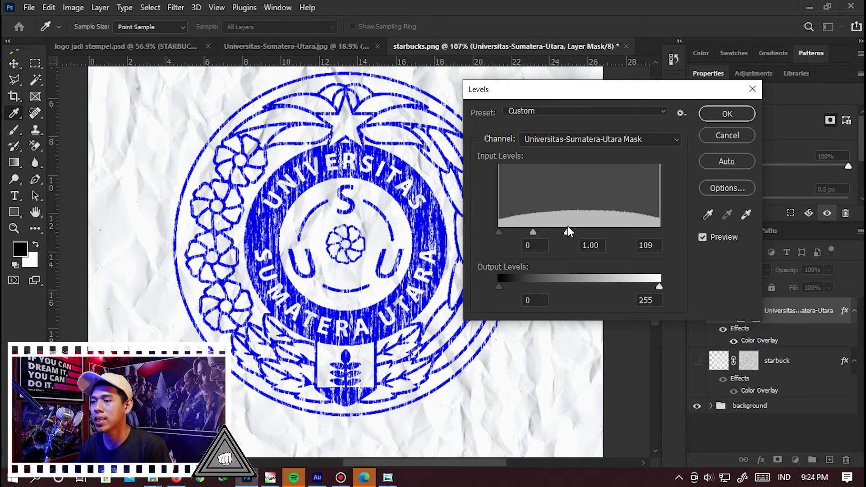
{"action": "left_click", "coordinate": [712, 116]}
{"action": "key", "text": "v"}
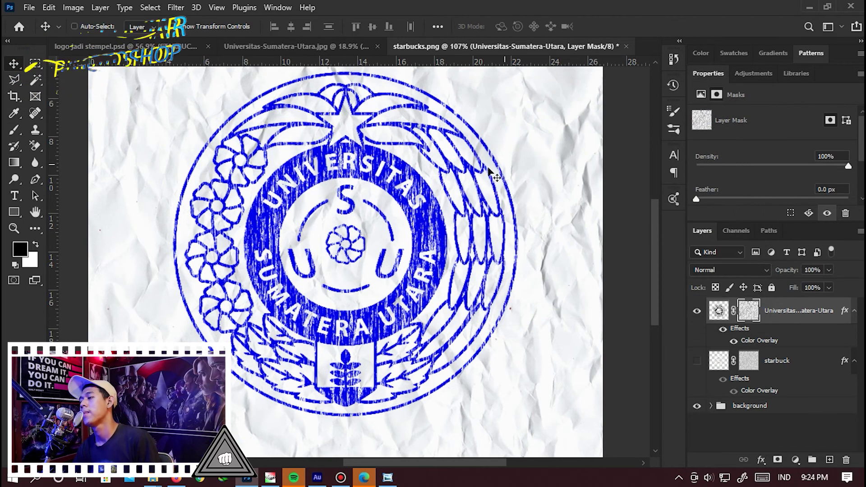
{"action": "left_click_drag", "start_coordinate": [487, 219], "coordinate": [485, 171]}
{"action": "key", "text": "ctrl+z"}
{"action": "scroll", "coordinate": [383, 212], "scroll_direction": "down", "scroll_amount": 2}
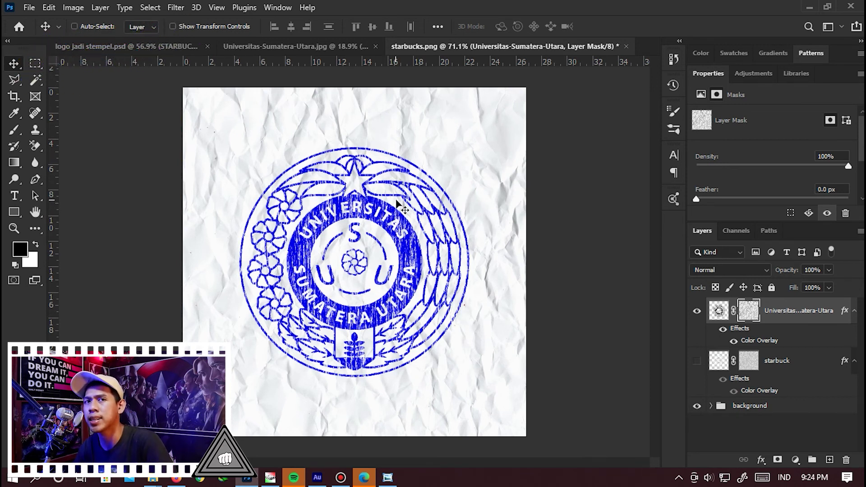
Change the university logo's Color Overlay to red (ff0000)
{"action": "double_click", "coordinate": [770, 343]}
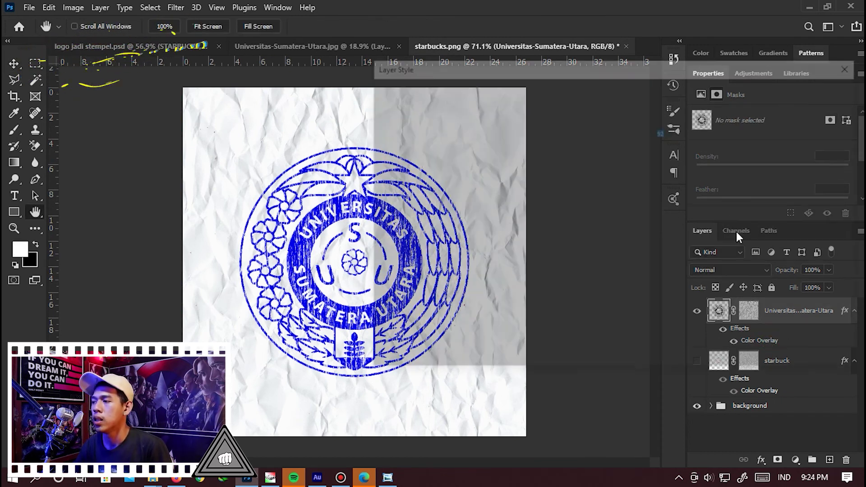
{"action": "left_click", "coordinate": [671, 114]}
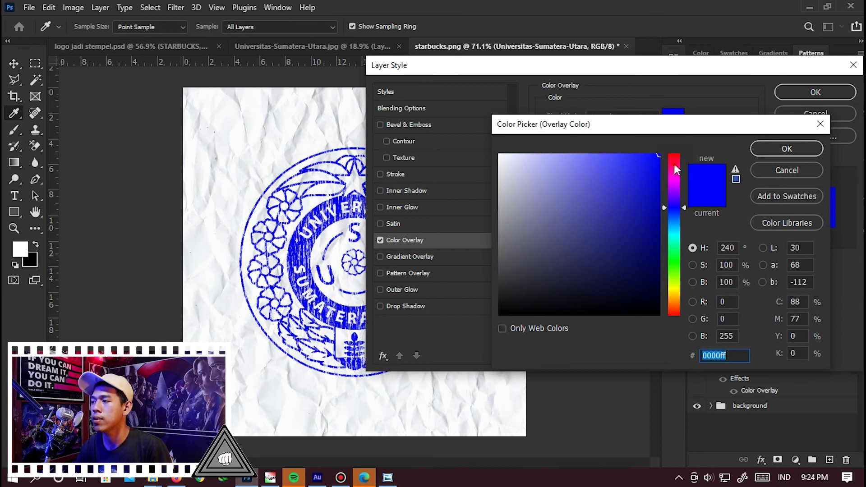
{"action": "left_click_drag", "start_coordinate": [675, 169], "coordinate": [674, 153]}
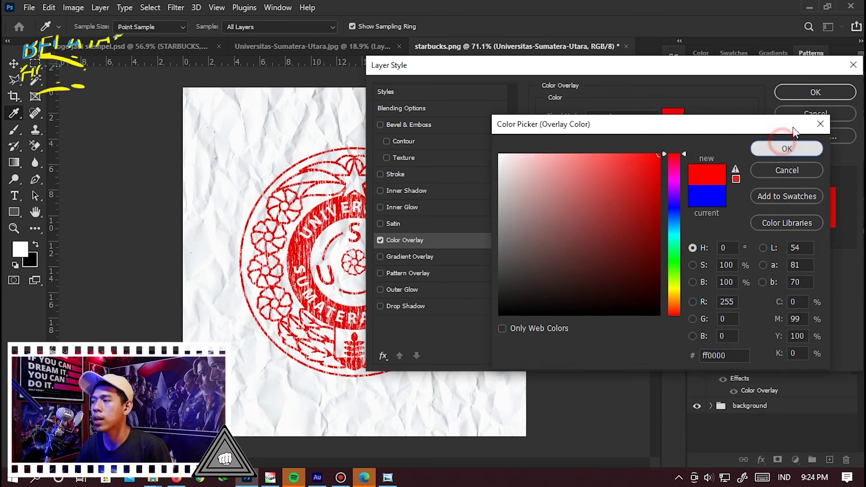
{"action": "left_click", "coordinate": [786, 146]}
{"action": "left_click", "coordinate": [815, 92]}
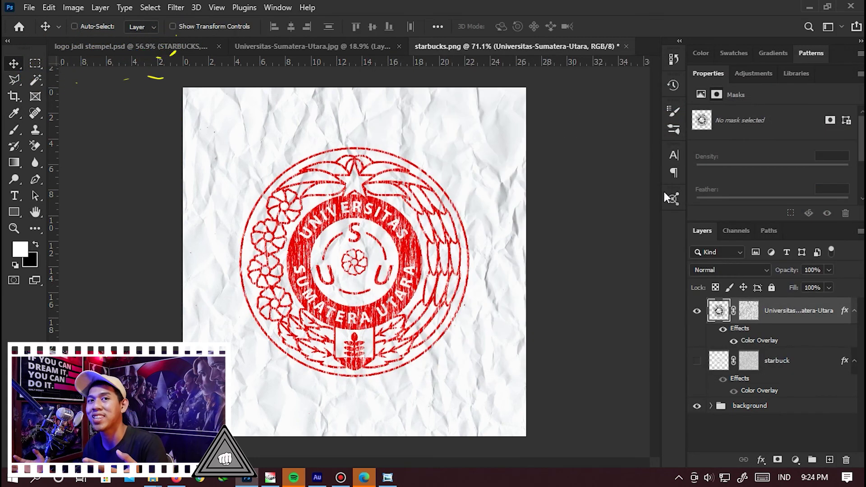